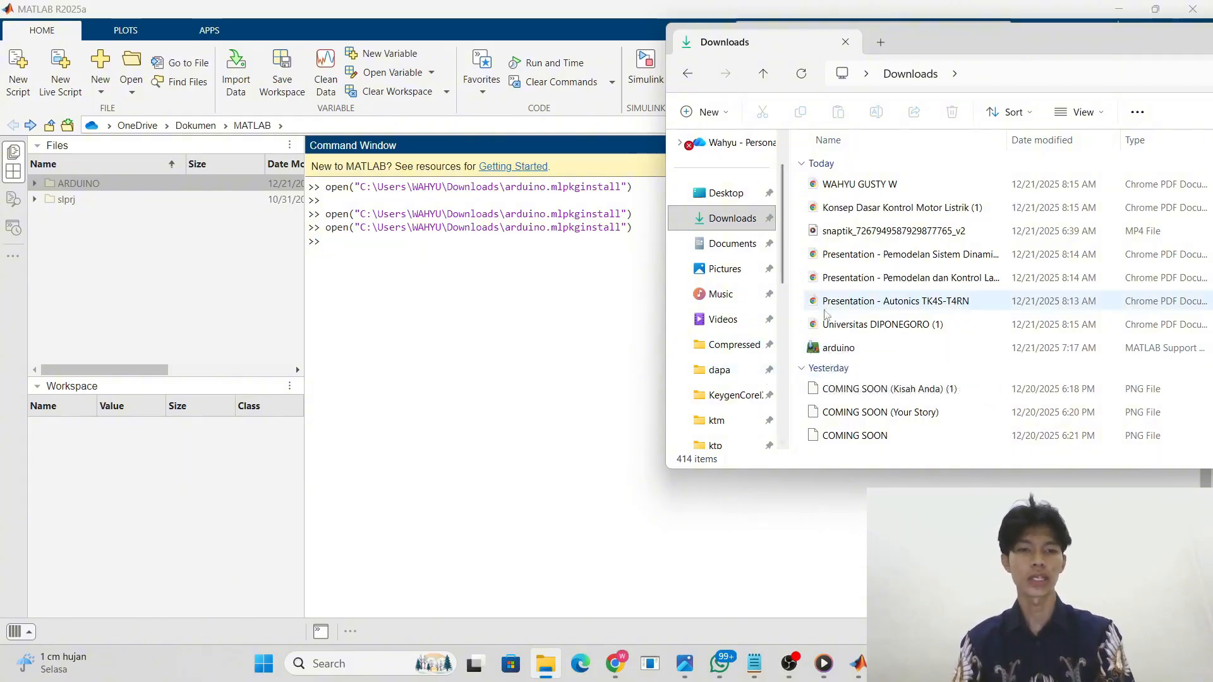
Switch from the Arduino support package installer in Downloads to the completed add-on installation and start its hardware setup now
click(838, 357)
mouse_move(838, 358)
mouse_down()
mouse_move(645, 333)
mouse_move(436, 279)
mouse_move(754, 320)
mouse_move(823, 351)
mouse_up()
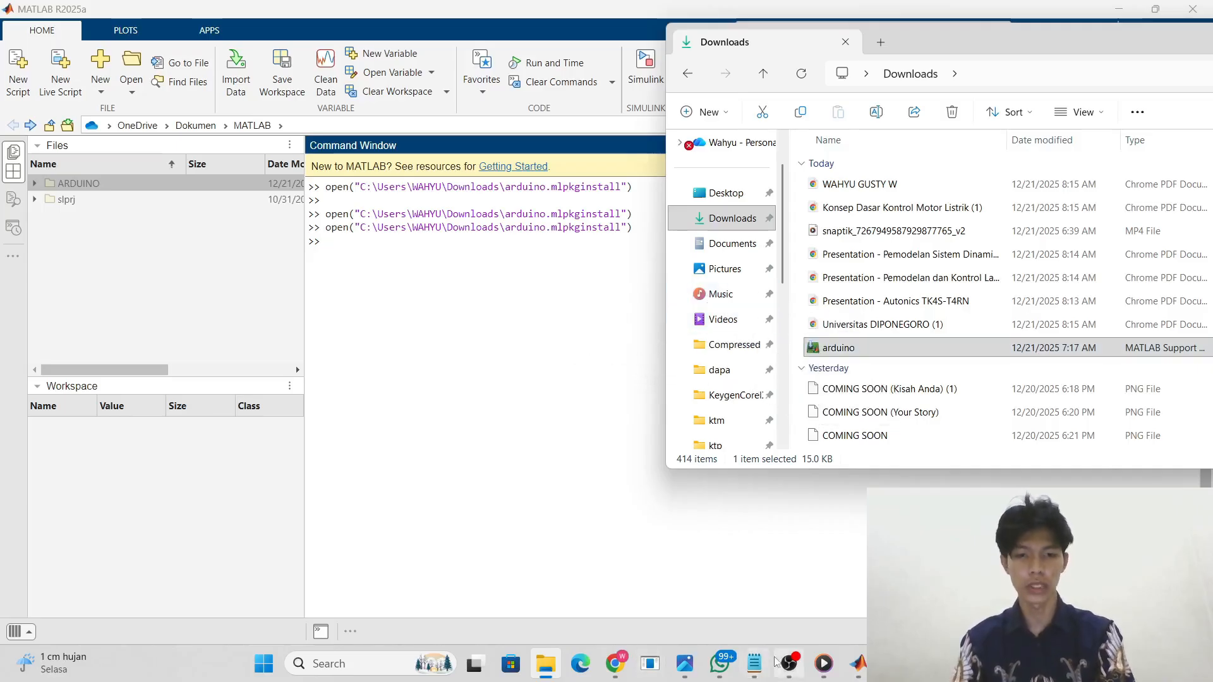
mouse_move(615, 663)
mouse_move(857, 663)
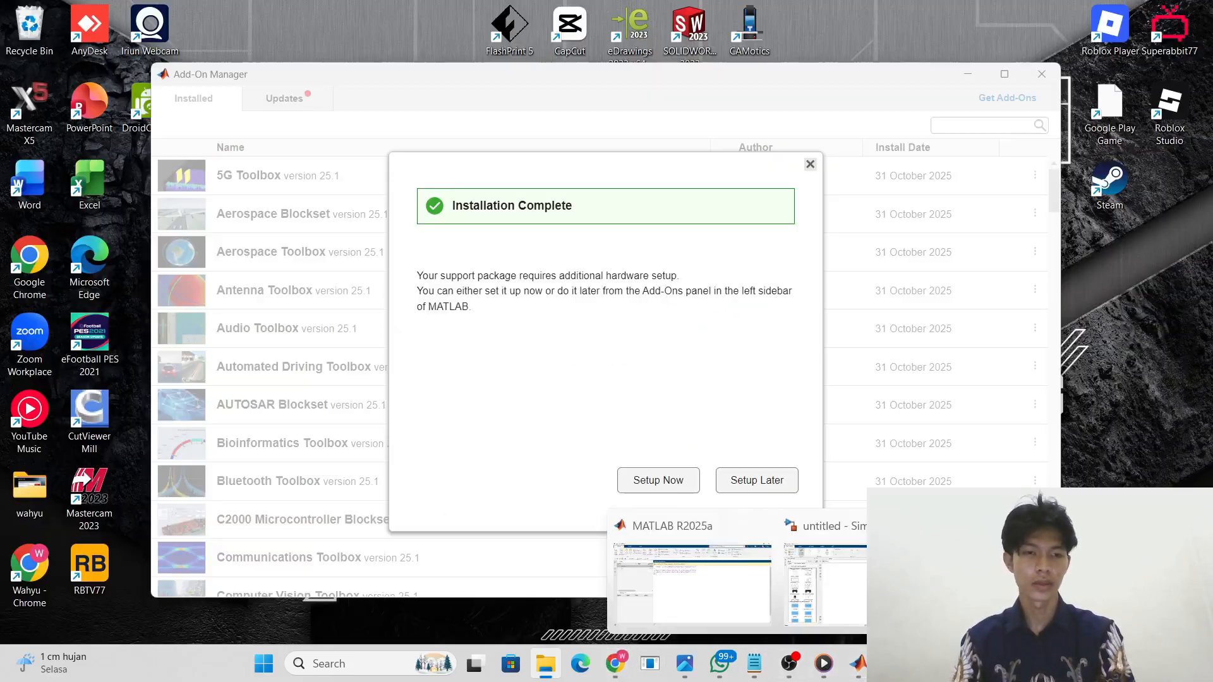
click(811, 571)
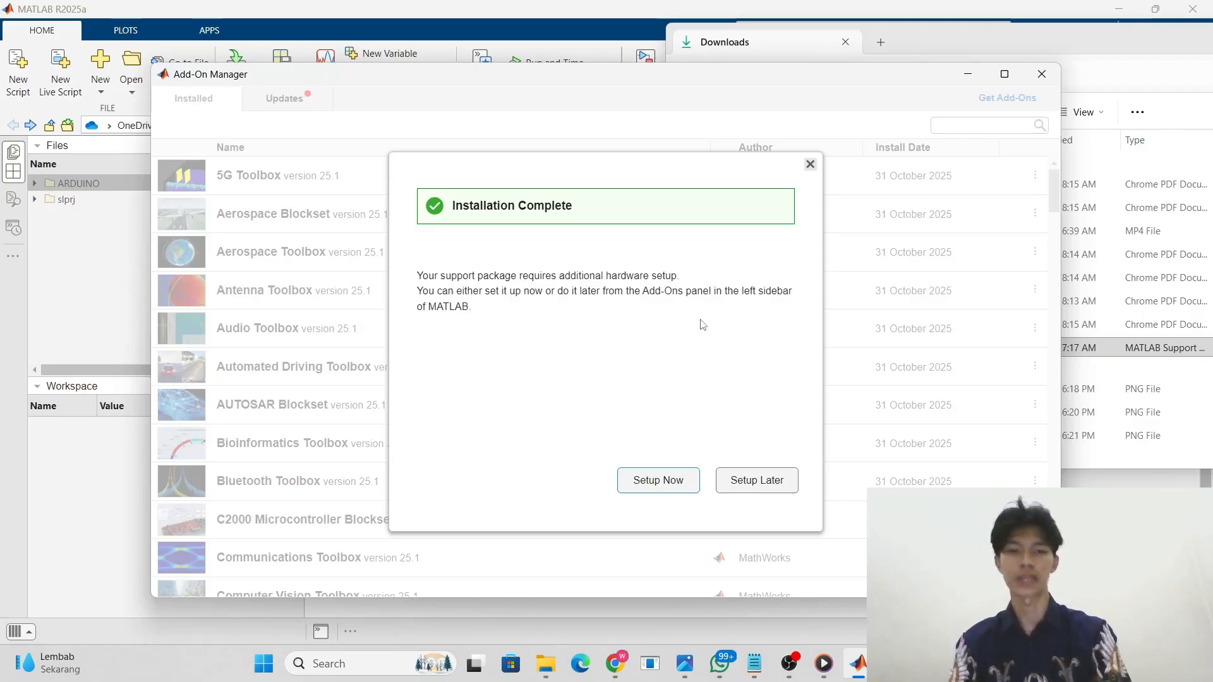
click(661, 482)
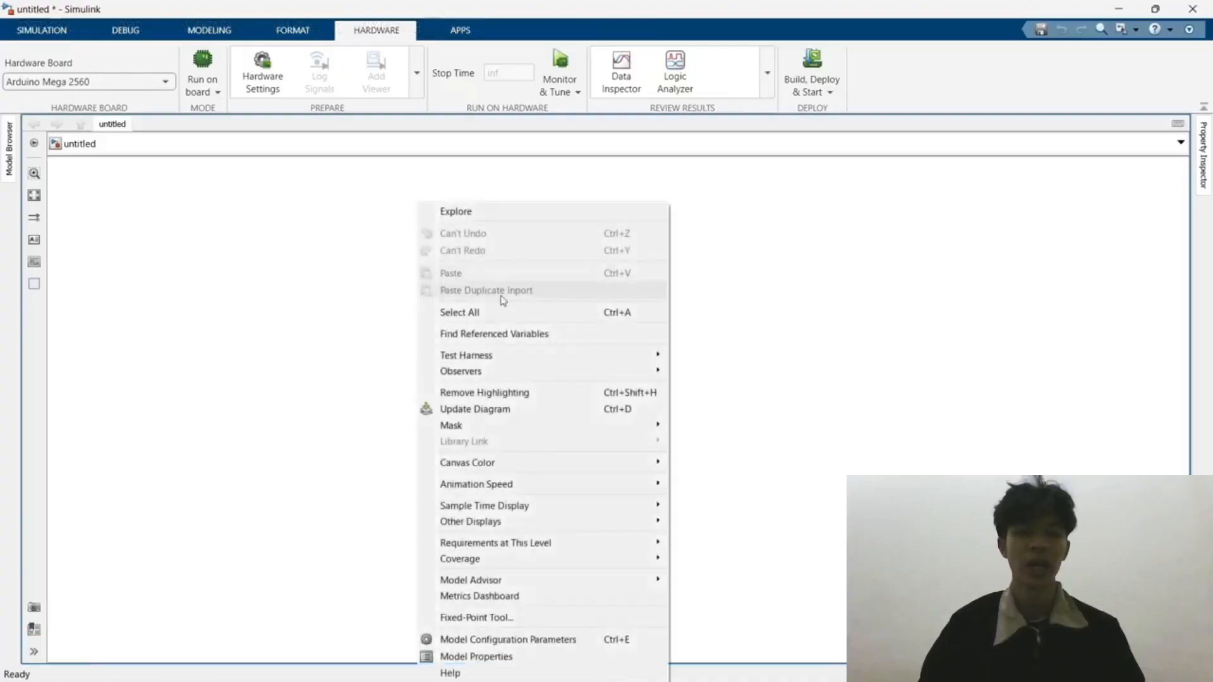
Add the PWM block from the Simulink Support Package for Arduino Hardware to the empty model
click(366, 312)
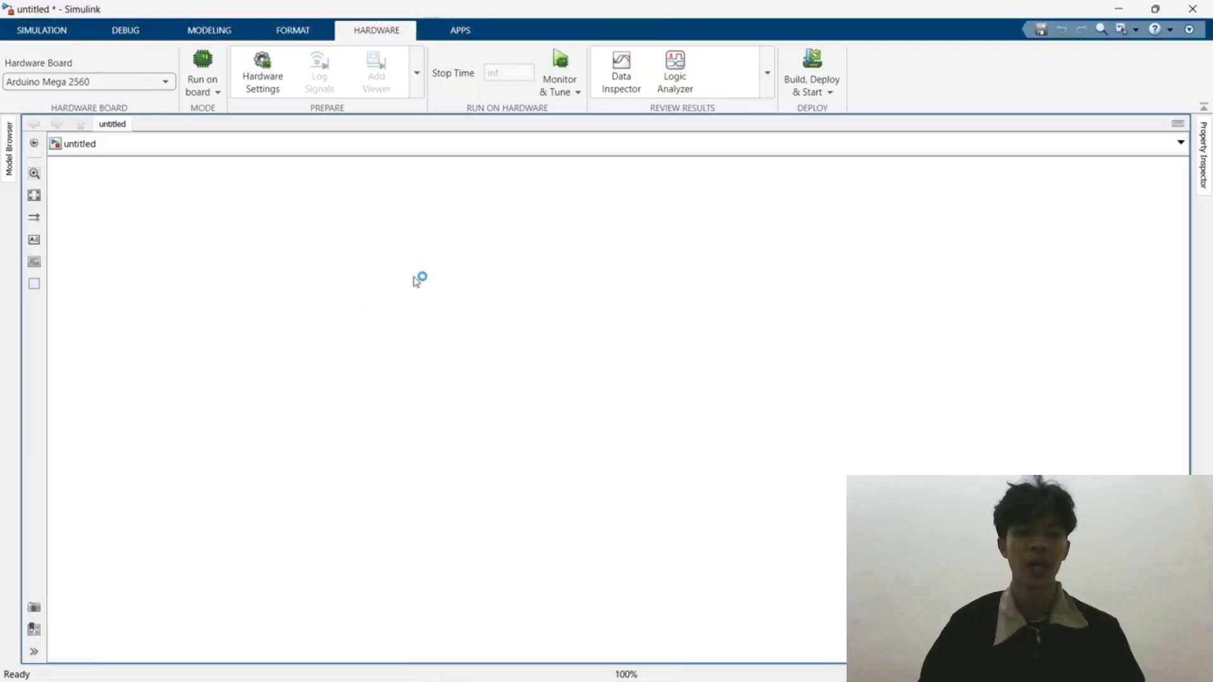
double_click(414, 279)
text(pwm)
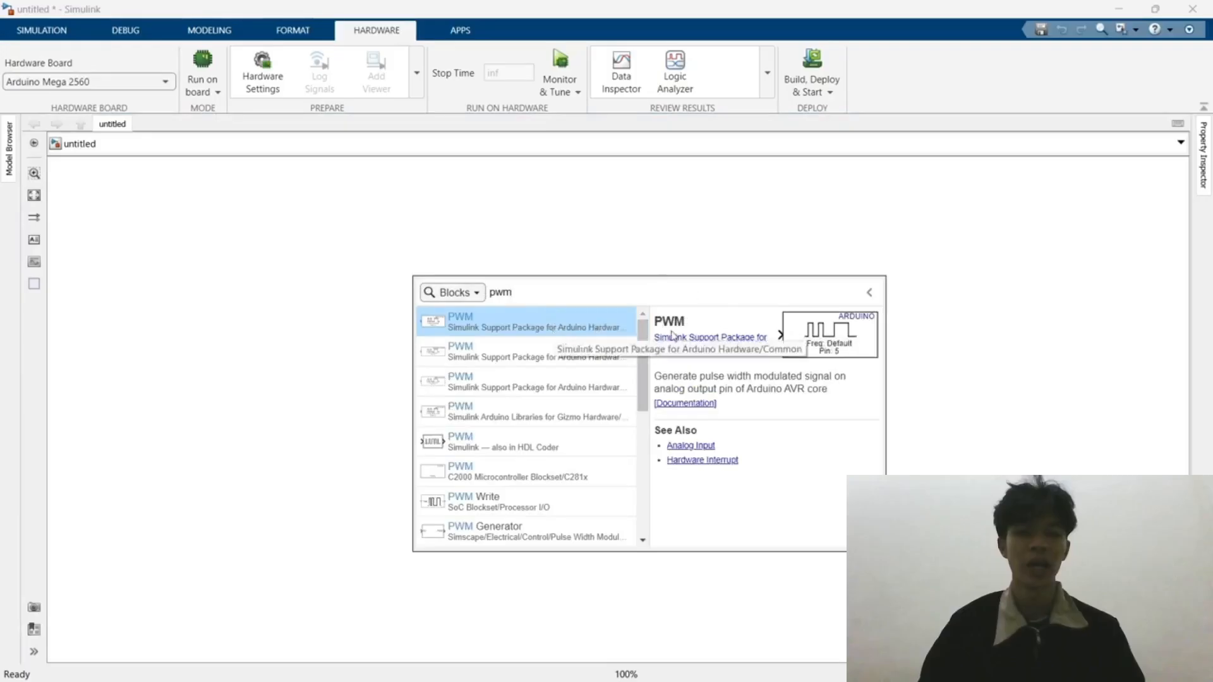
click(608, 319)
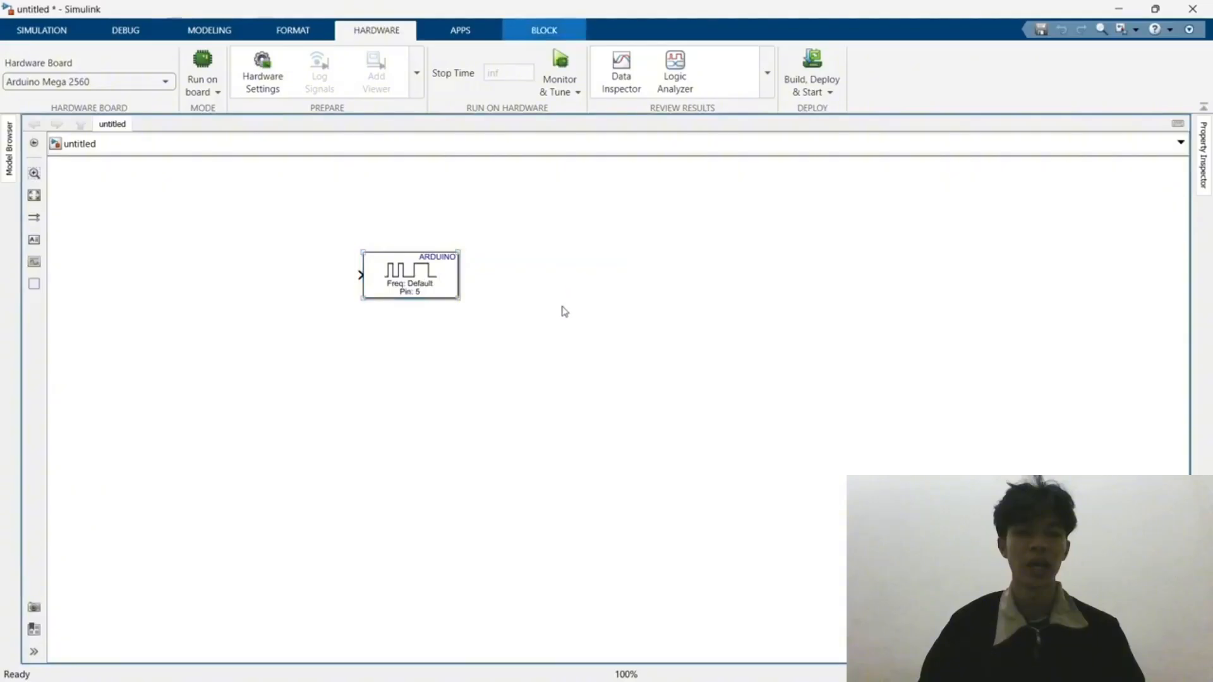
Add a Simulink Constant block and place it in line with the PWM block so it feeds the PWM input
double_click(558, 439)
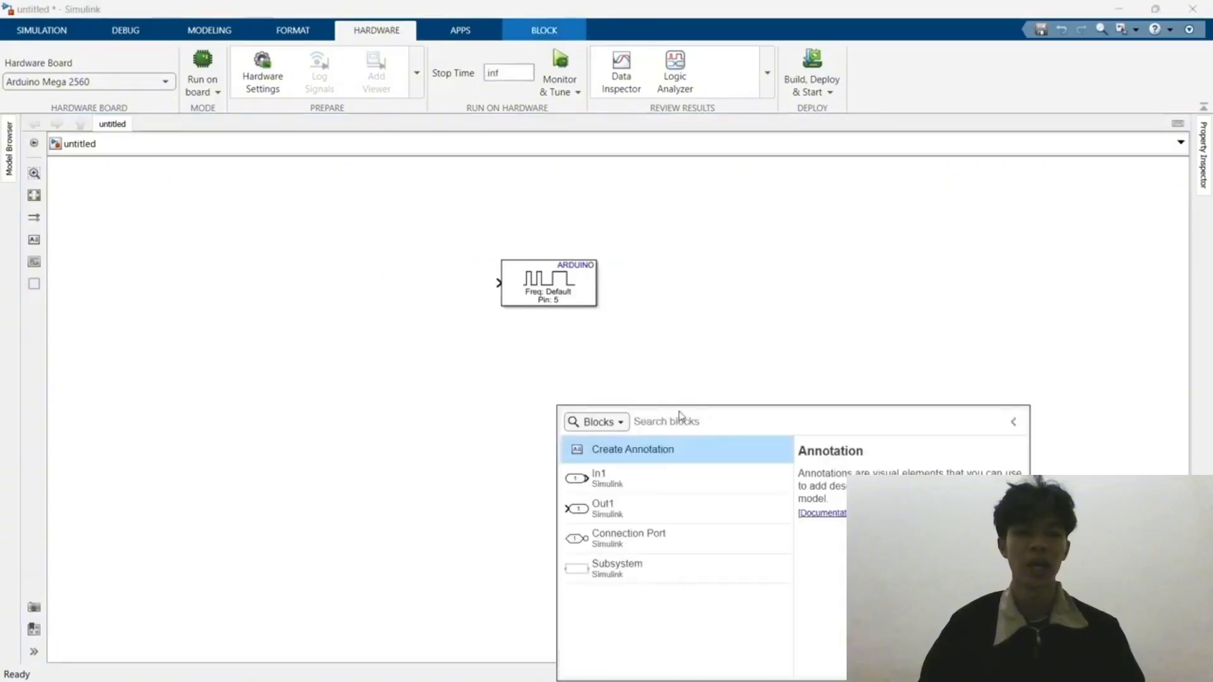
text(co)
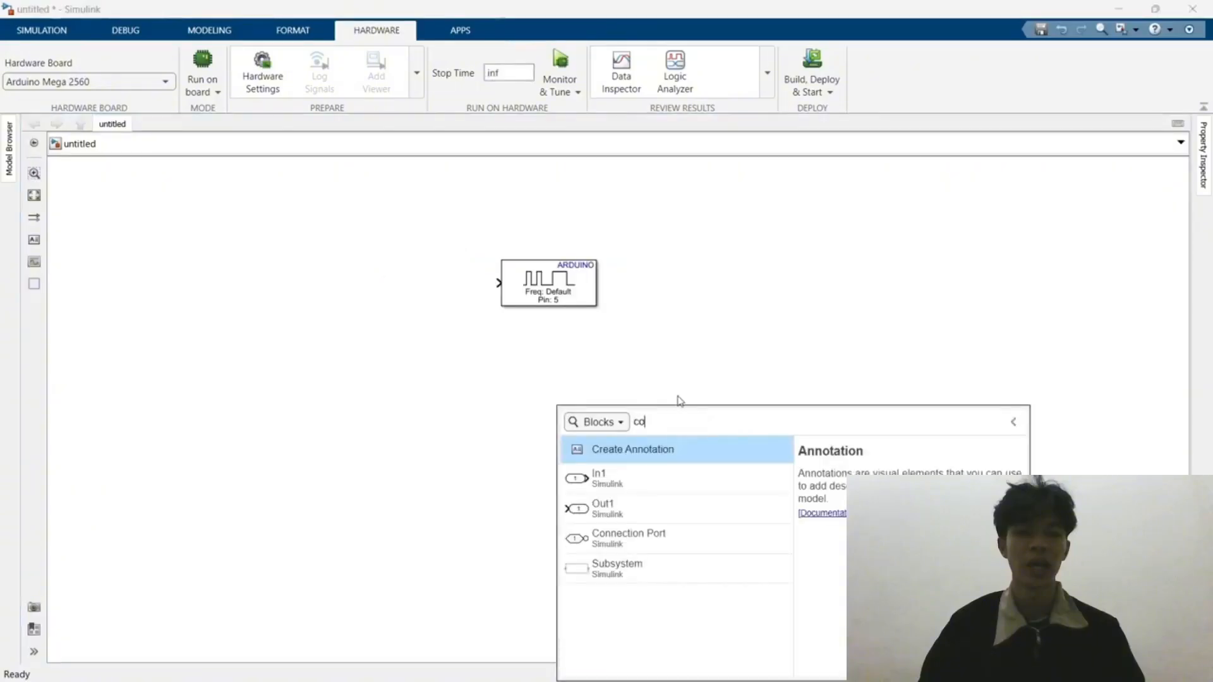
text(nstant)
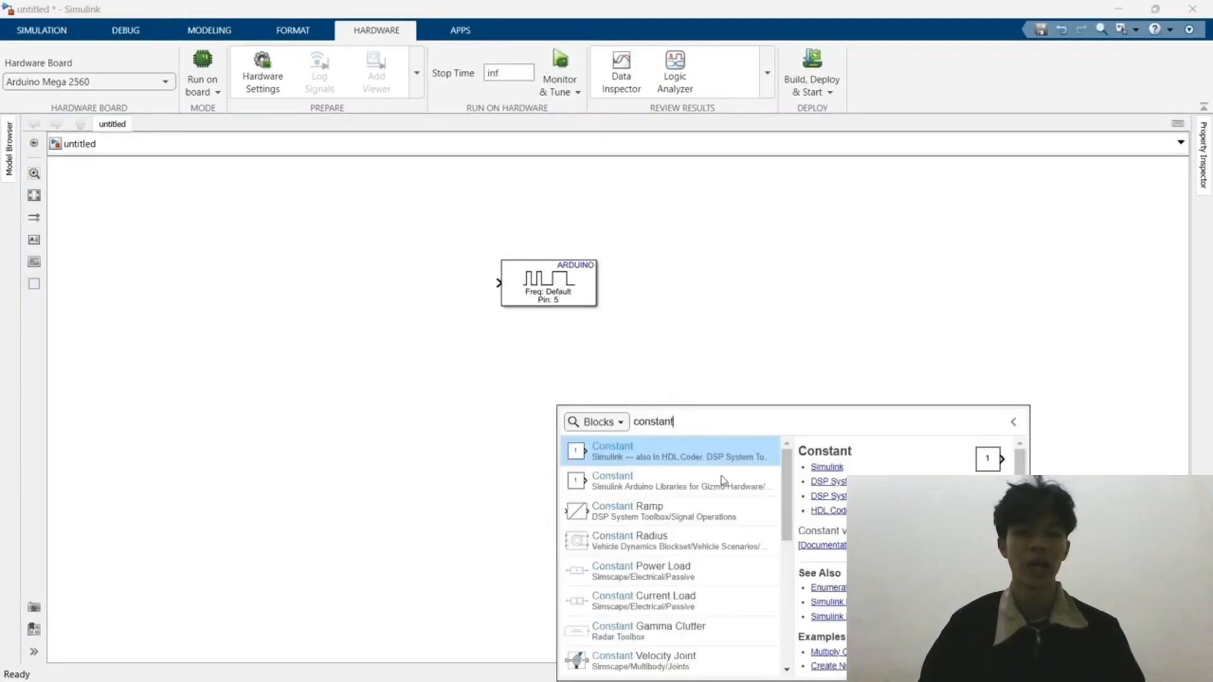
click(697, 451)
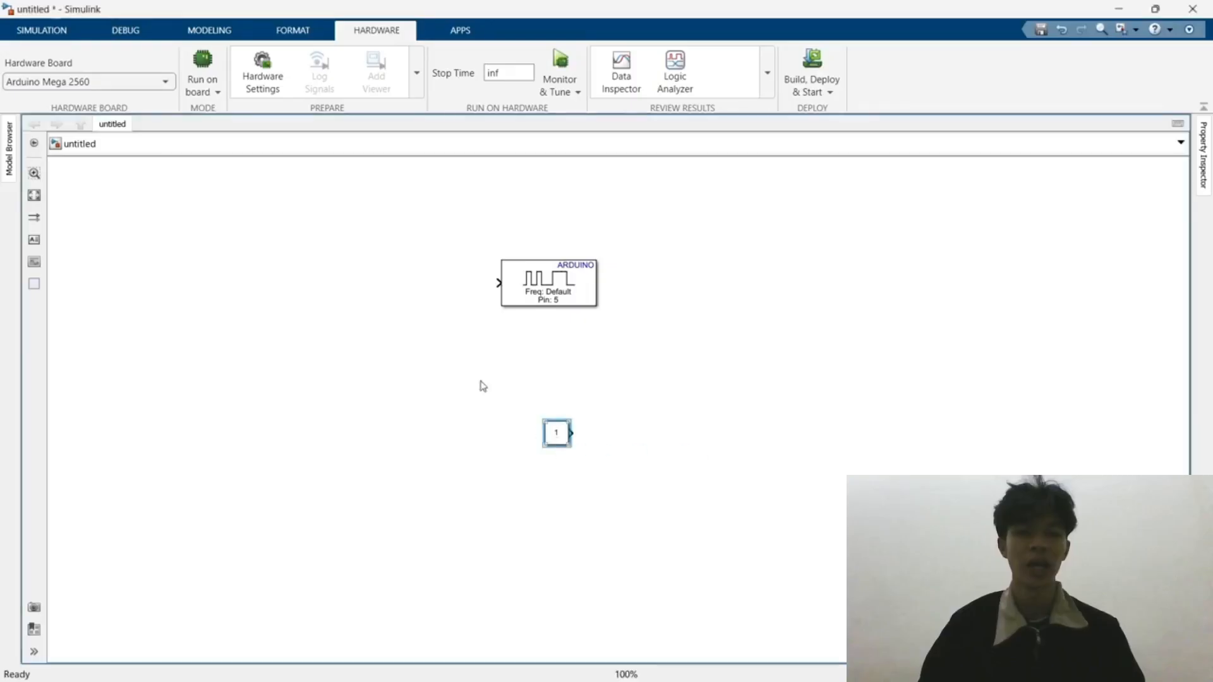
drag(556, 432, 382, 282)
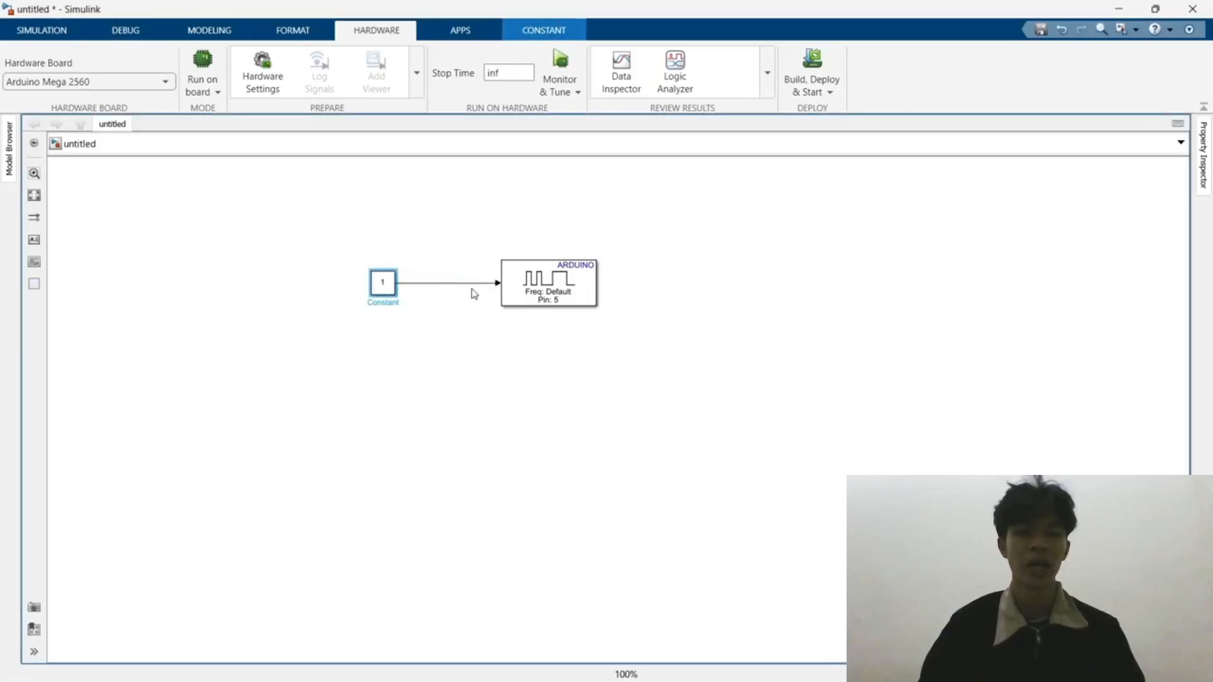
Duplicate the PWM and Constant blocks below the originals and connect the copied constant to the copied PWM block
drag(543, 293, 543, 384)
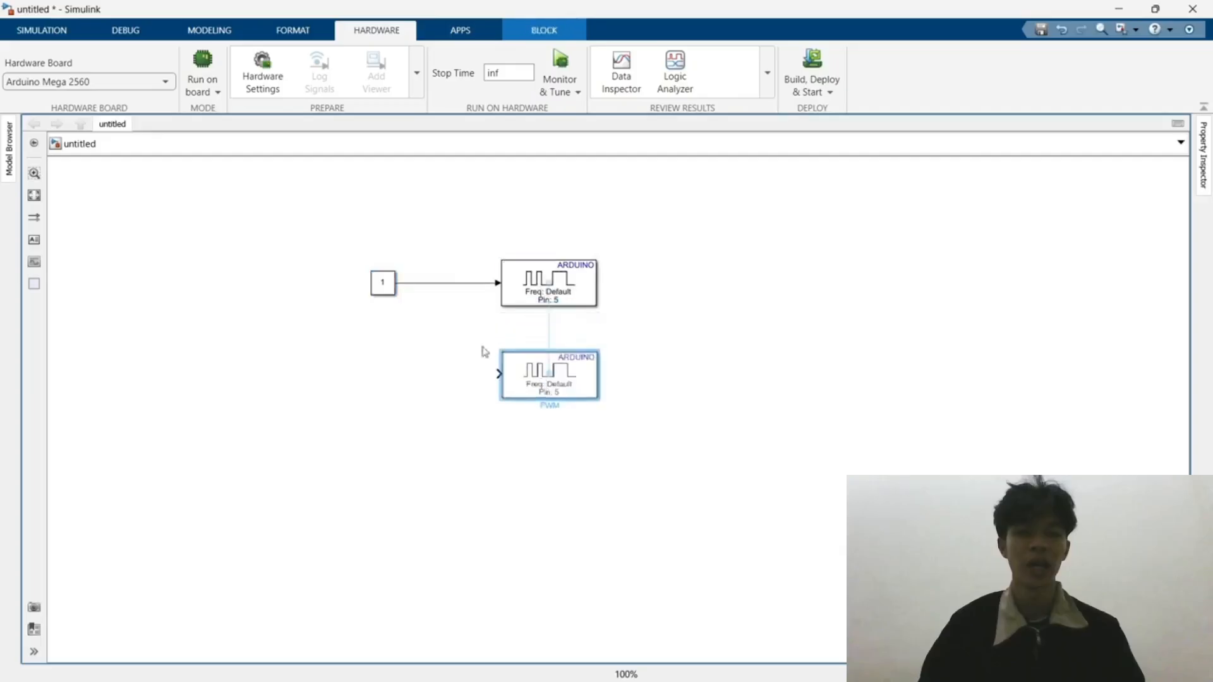
drag(379, 290, 383, 380)
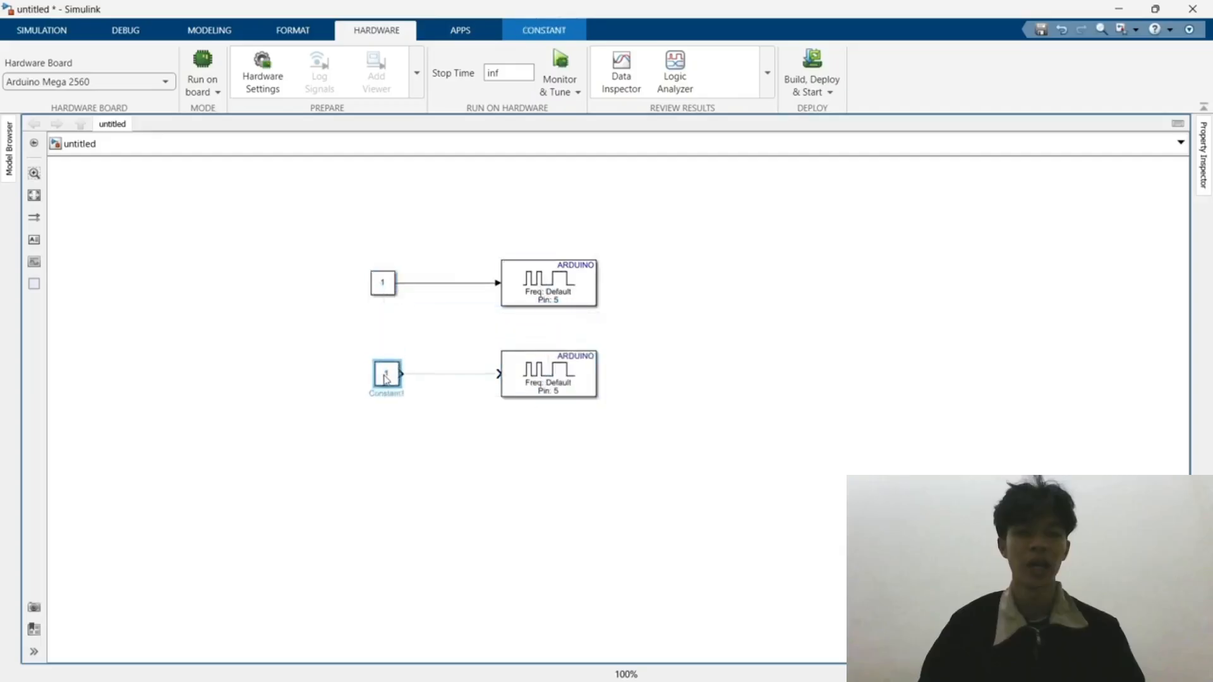
click(441, 378)
Set the lower PWM block's pin number to 6
click(571, 378)
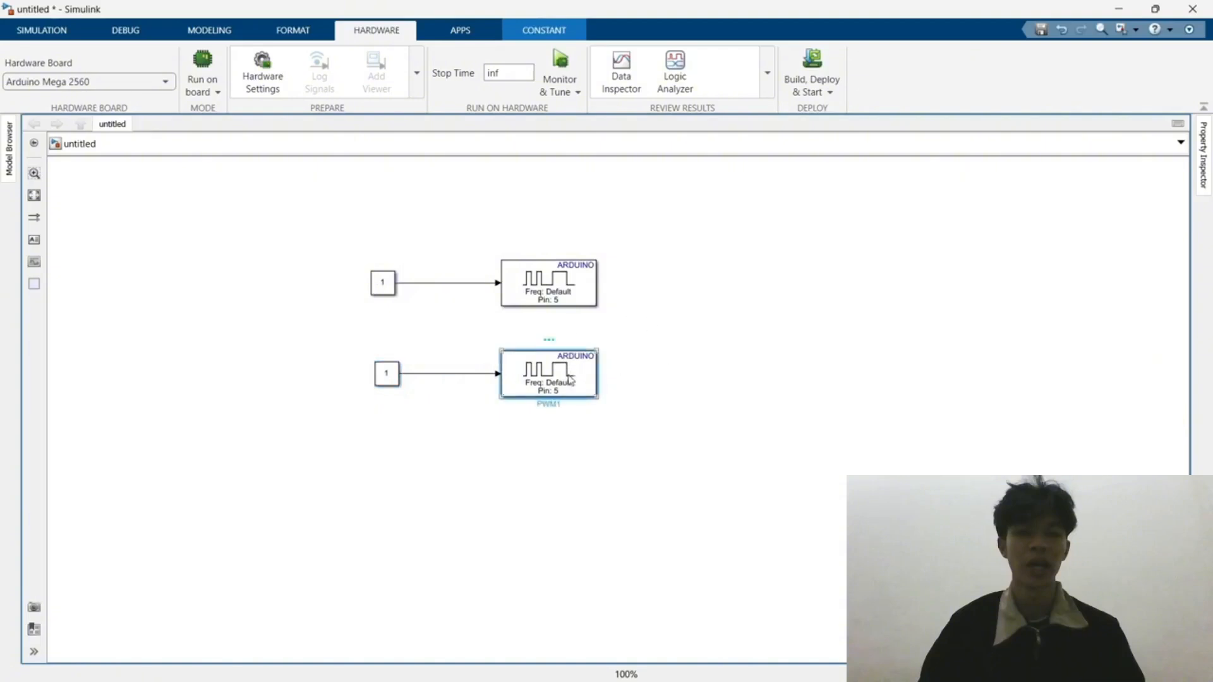
double_click(571, 378)
text(6)
key(ctrl+a)
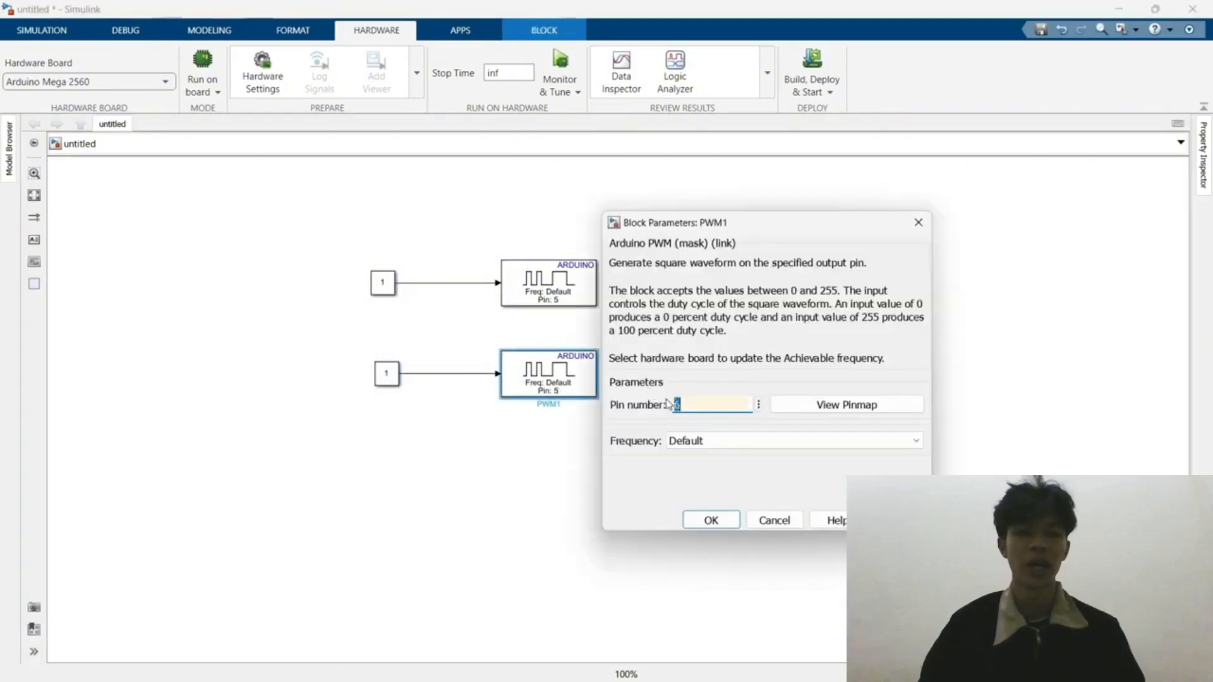
click(721, 519)
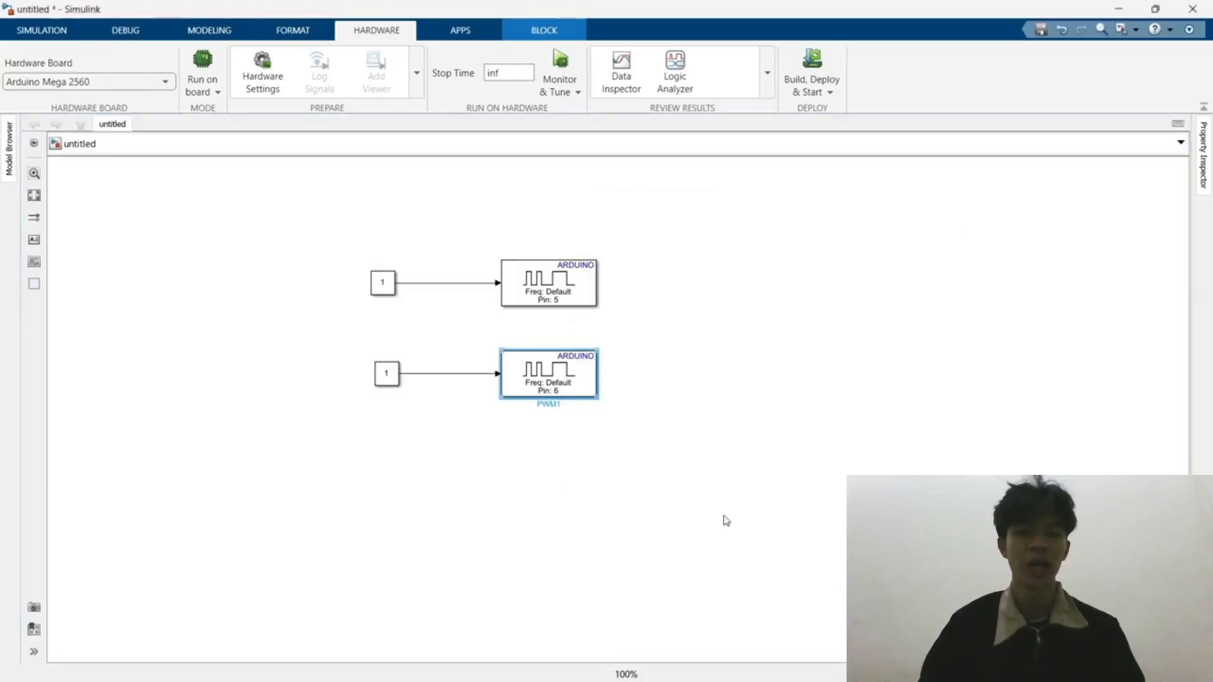
click(652, 416)
Set the constant feeding the pin 5 PWM block to 255 and the one feeding pin 6 to 0
click(383, 285)
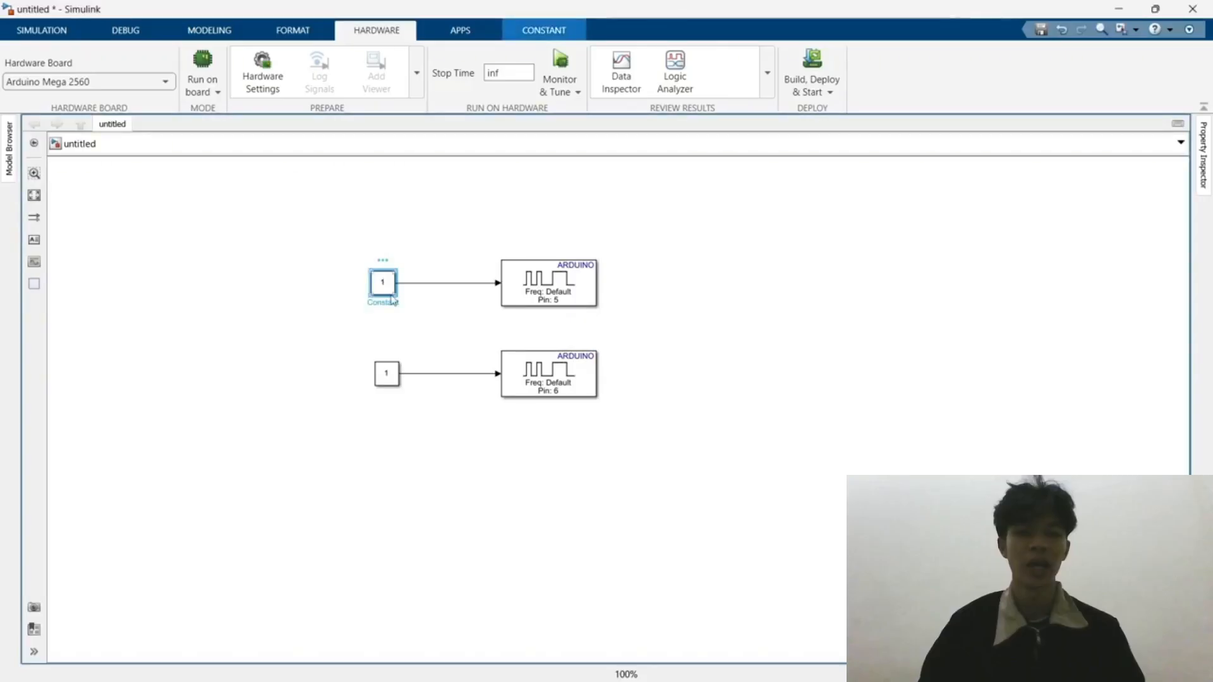
double_click(385, 287)
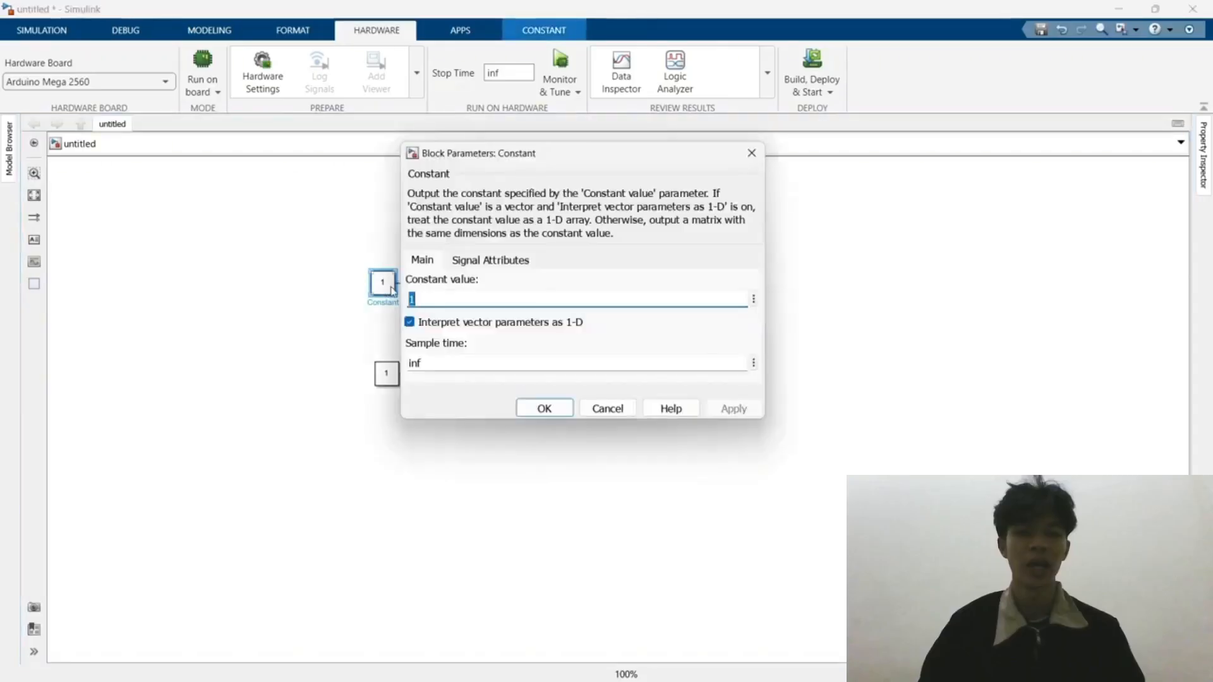
text(255)
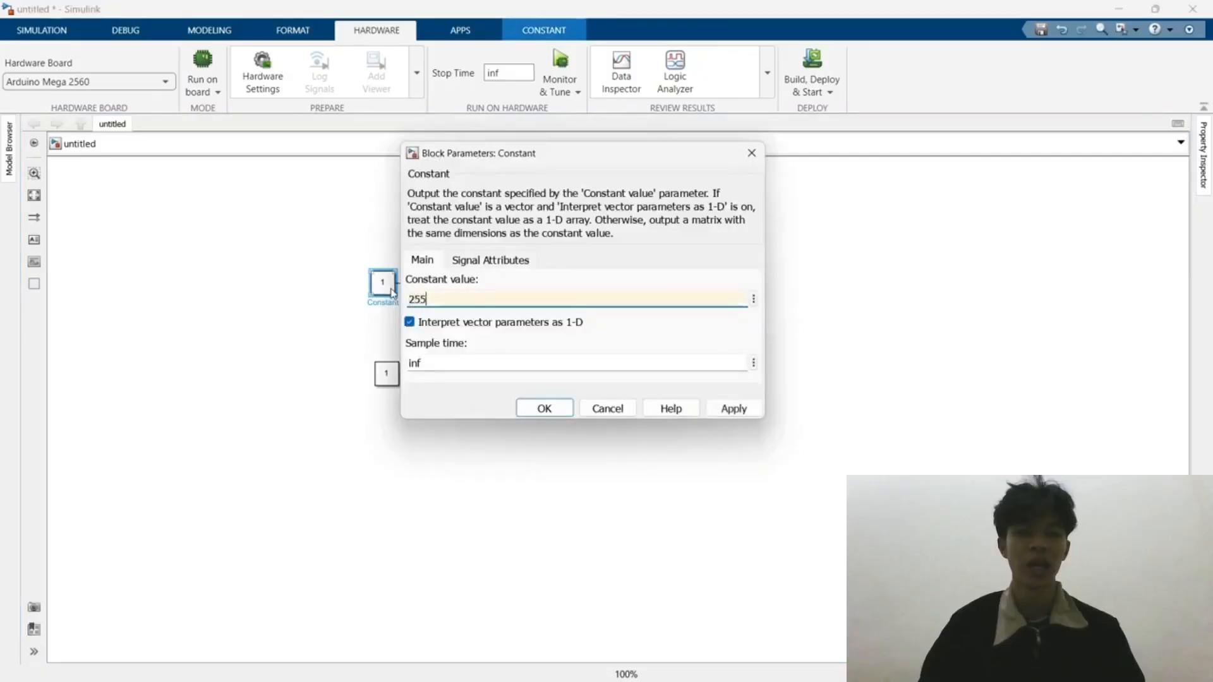
key(Return)
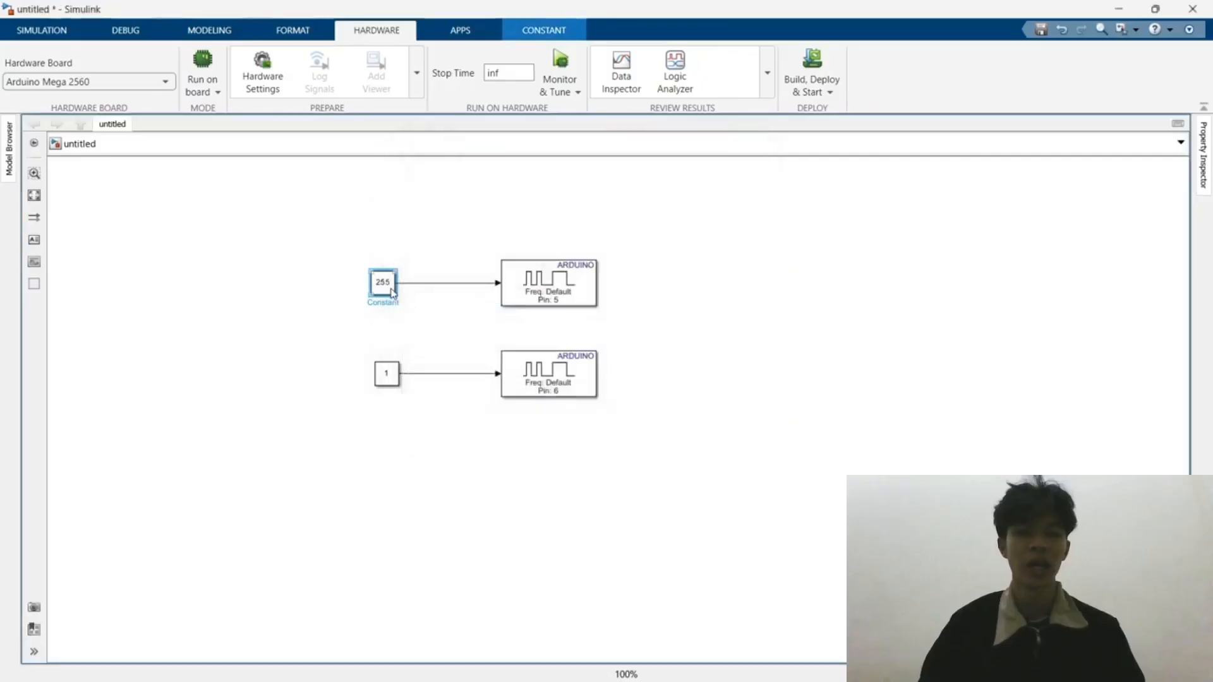
double_click(388, 377)
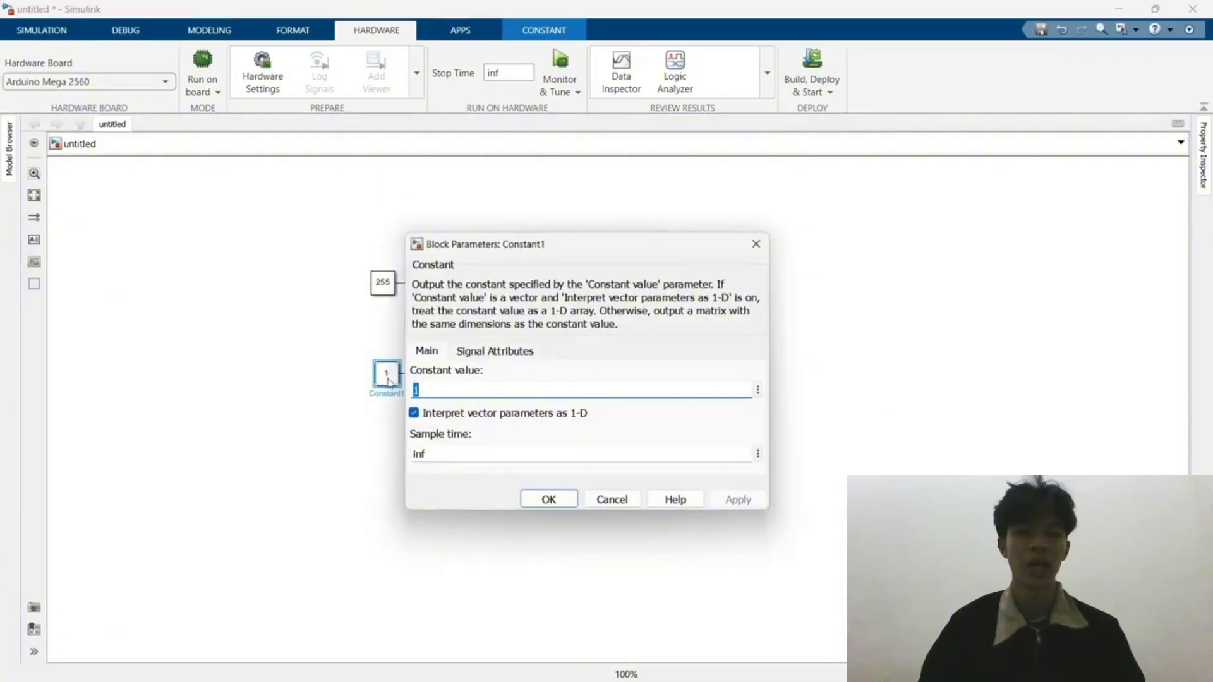
text(0)
key(Return)
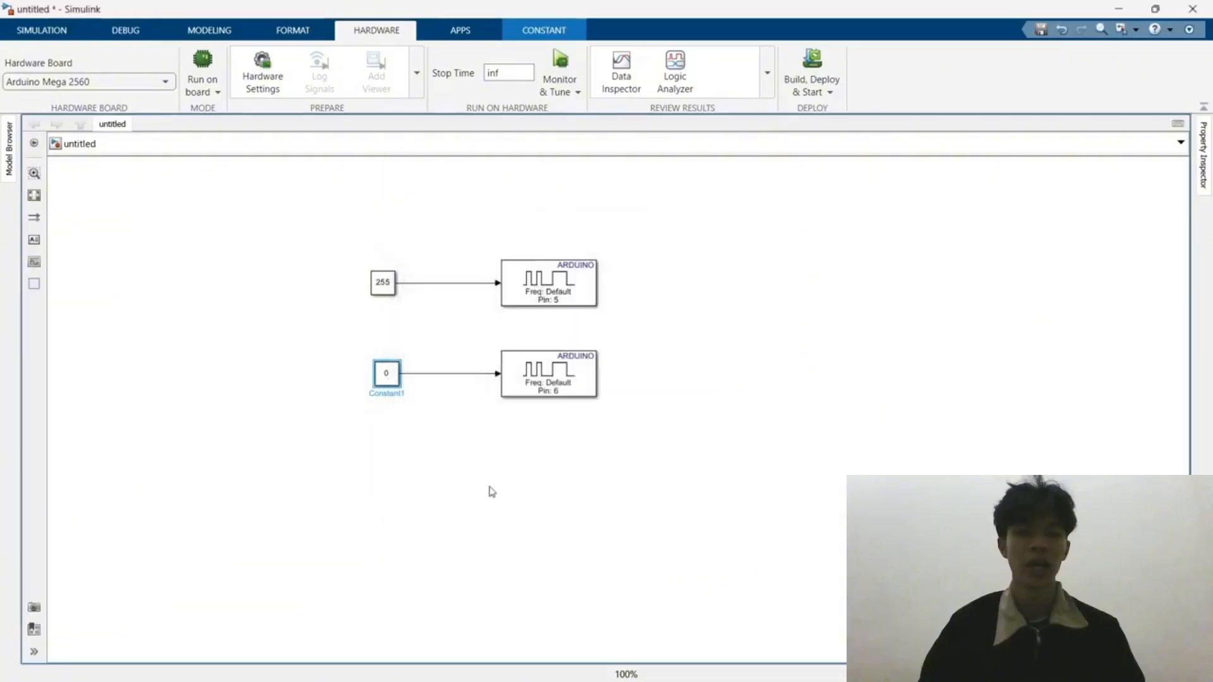
click(501, 509)
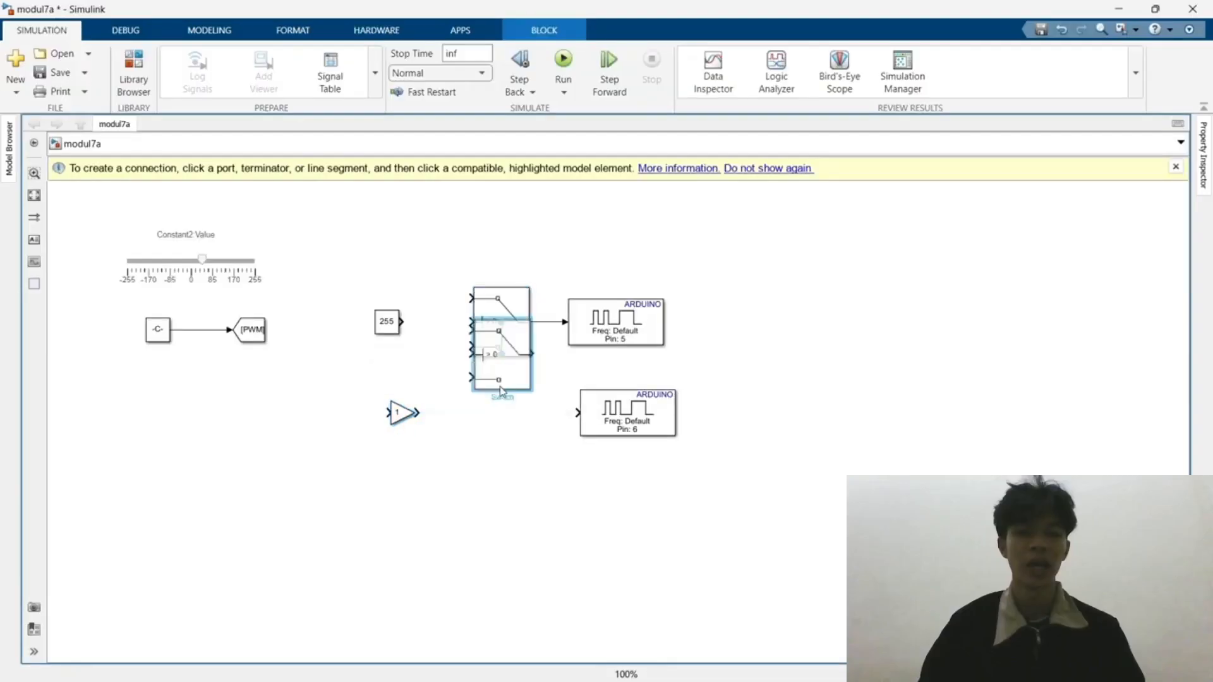
Place a copy of the Switch block before the pin 6 PWM block, connect its output, and align the Gain block with its third input
click(501, 431)
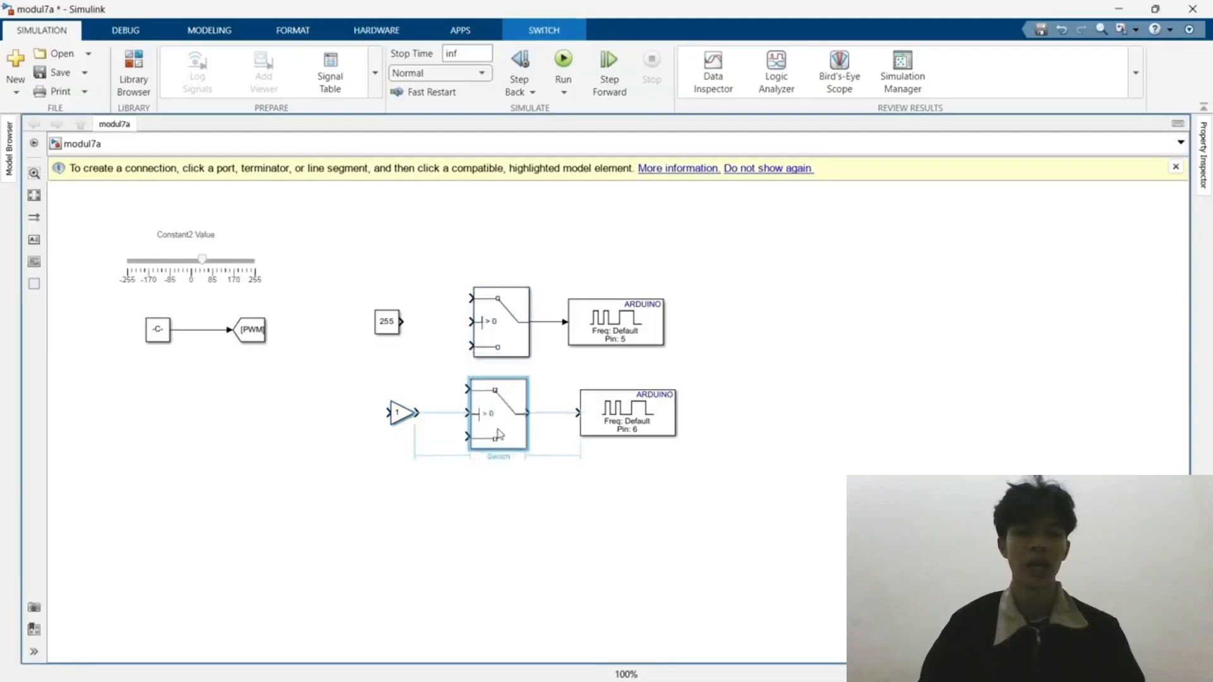
drag(499, 435, 503, 435)
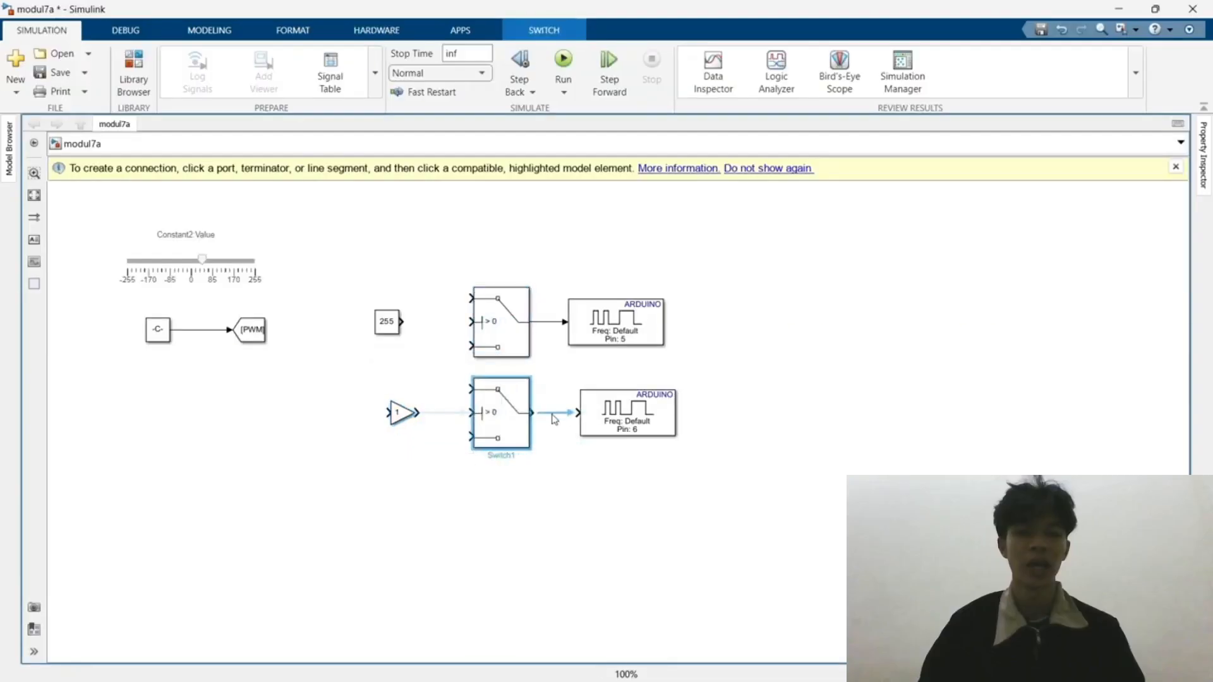
drag(401, 413, 409, 436)
click(508, 525)
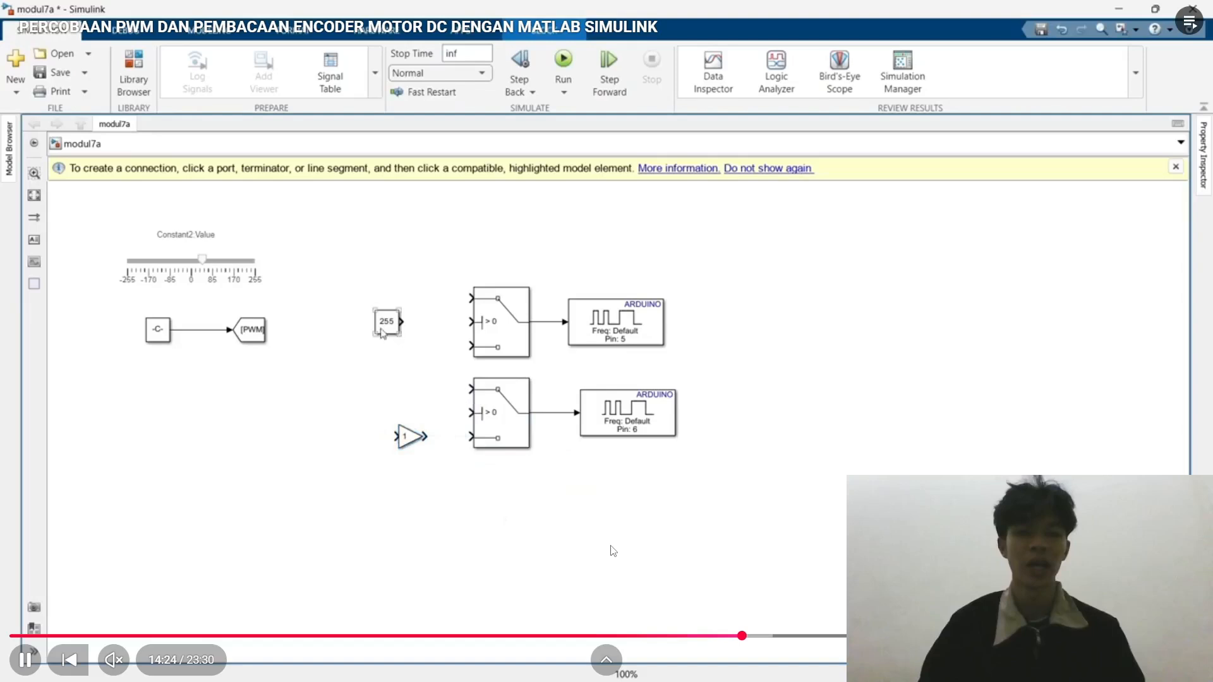
Connect the constant to the upper Switch's third input and the lower Switch's first input, and set its value to 0
drag(382, 333, 398, 346)
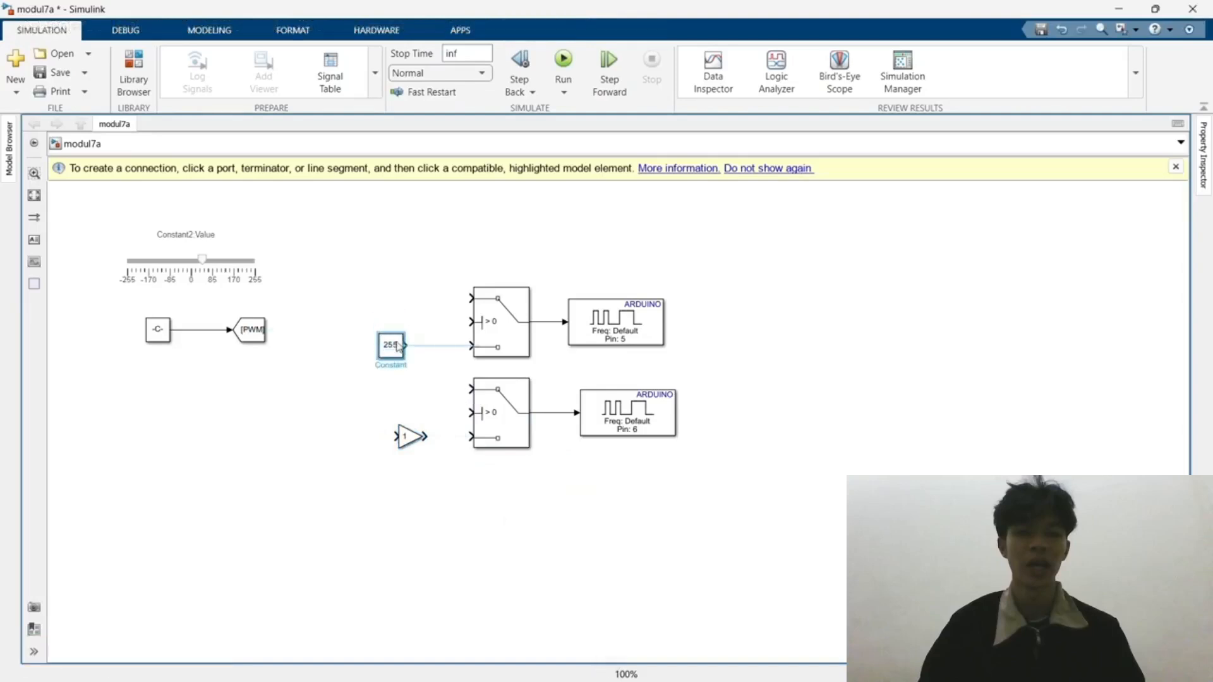
click(430, 345)
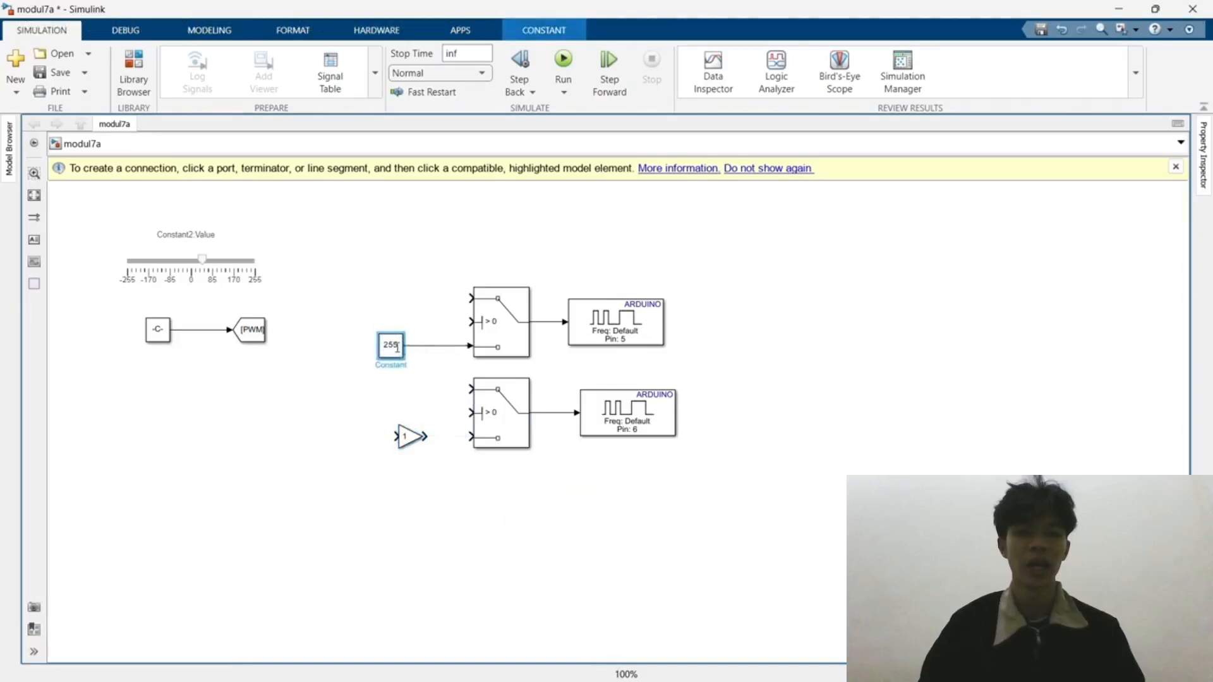
double_click(398, 346)
text(0)
key(Return)
click(515, 559)
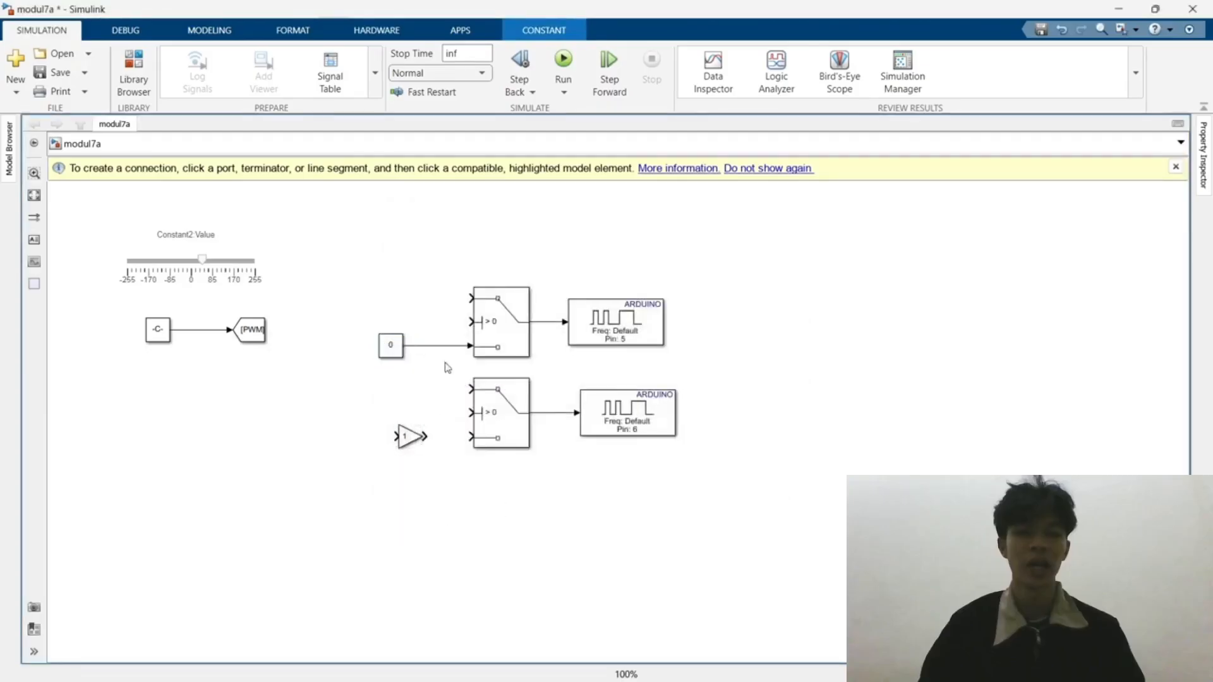
mouse_move(471, 388)
mouse_down()
mouse_move(448, 378)
mouse_move(435, 346)
mouse_up()
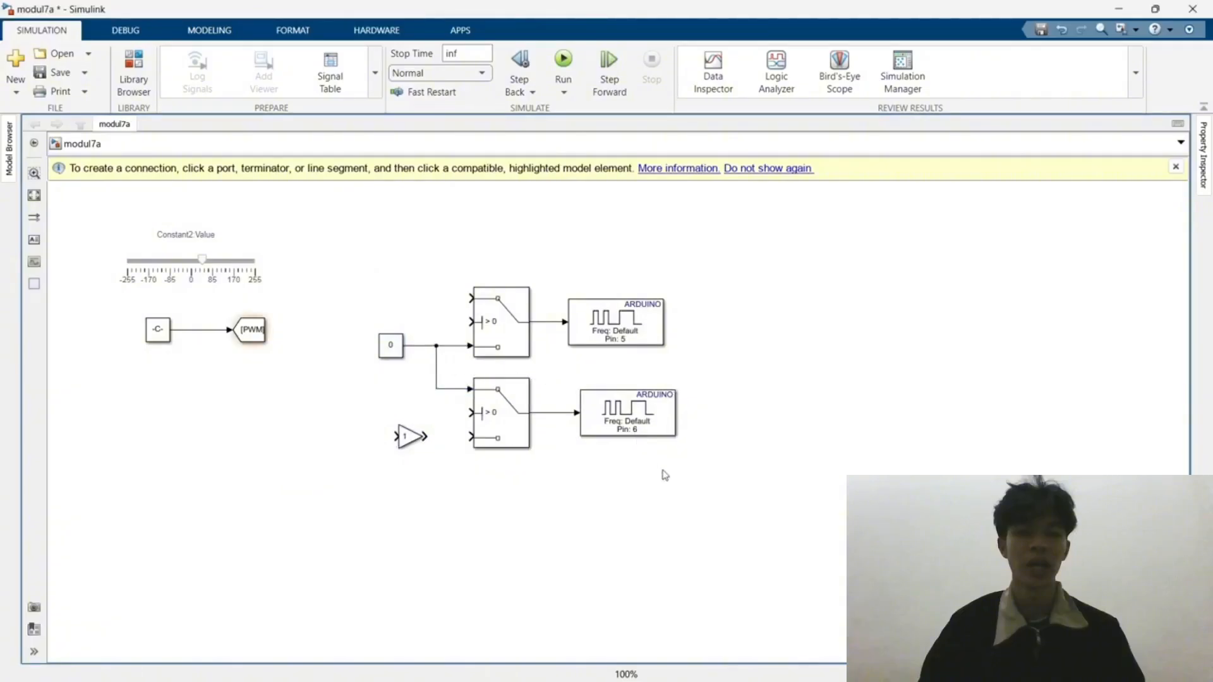
Create a From block for the PWM tag and connect it to the upper Switch's first and control inputs
click(252, 338)
mouse_move(272, 331)
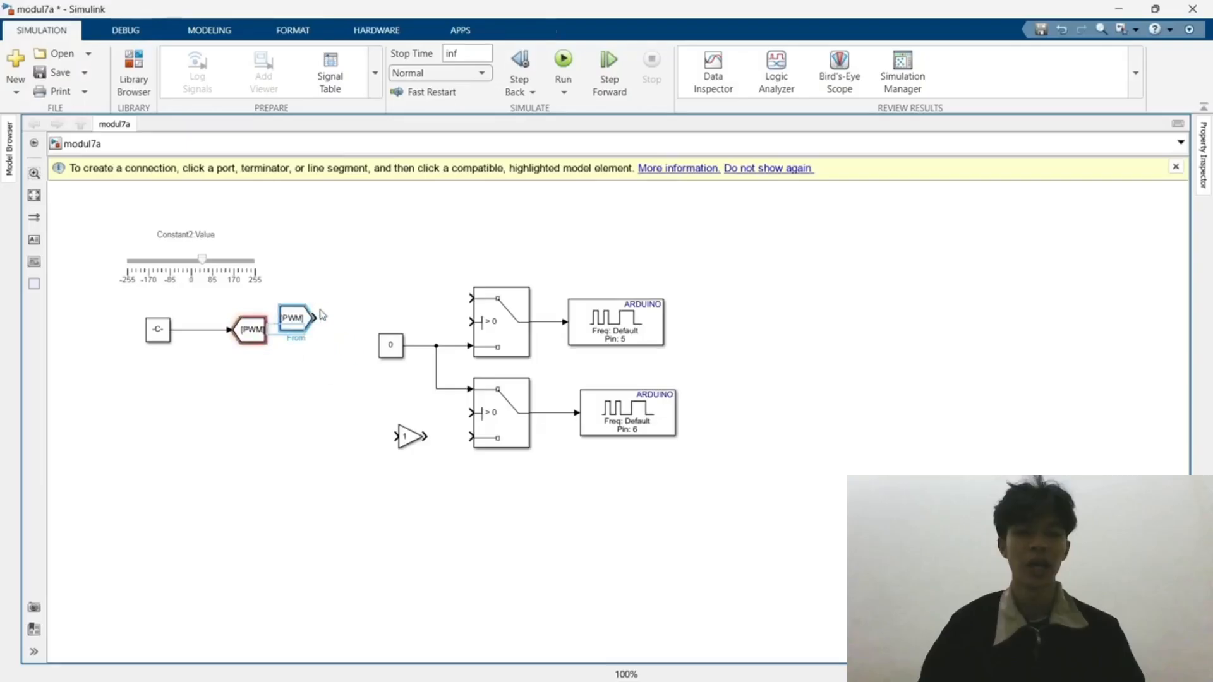
click(320, 301)
drag(298, 322, 393, 302)
click(450, 305)
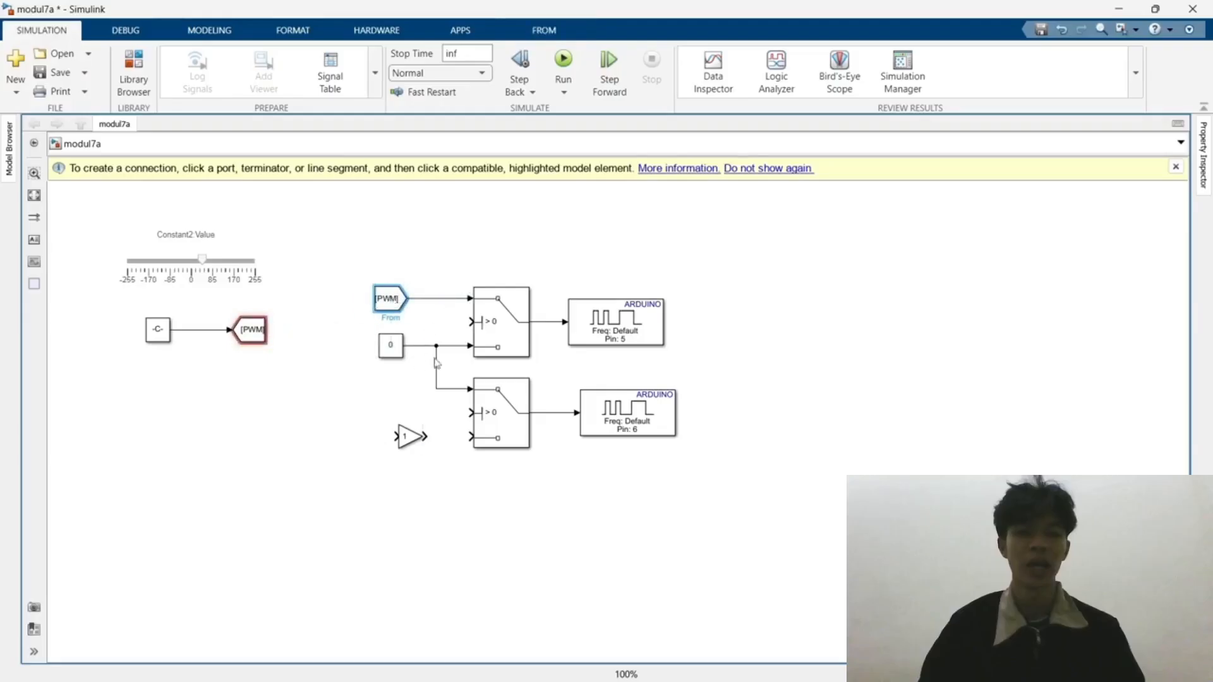
click(475, 321)
Set the upper Switch block's criterion for passing the first input to u2 >= Threshold
double_click(508, 338)
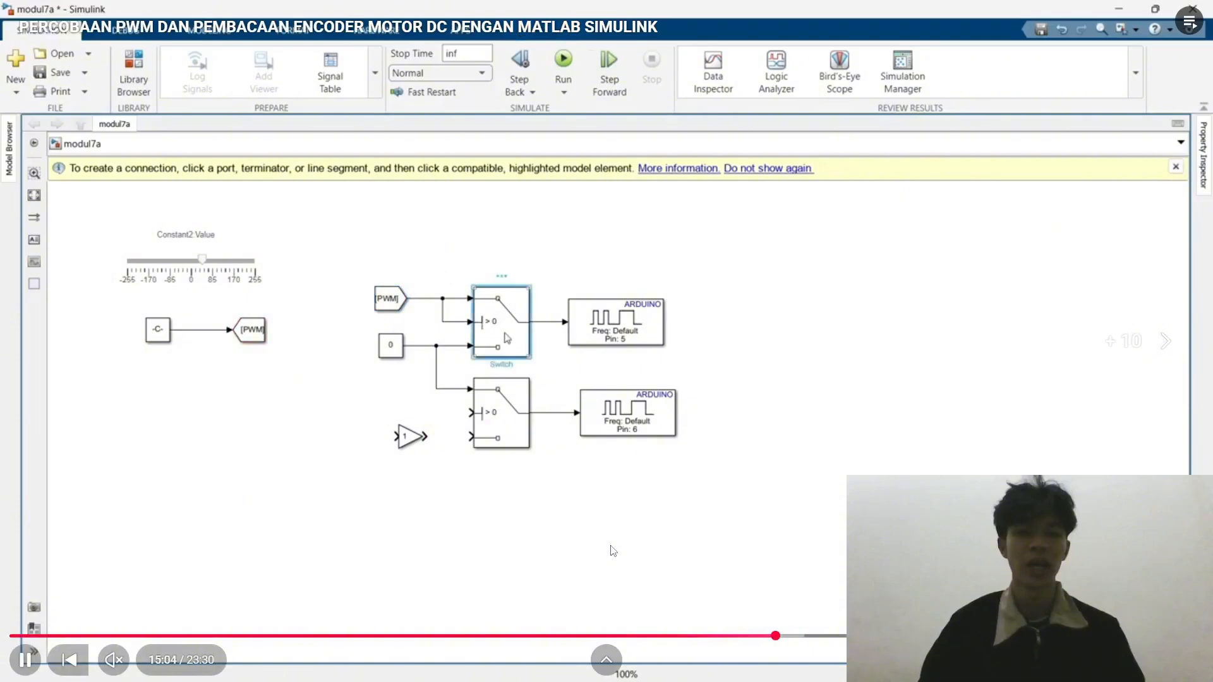
click(745, 291)
click(750, 311)
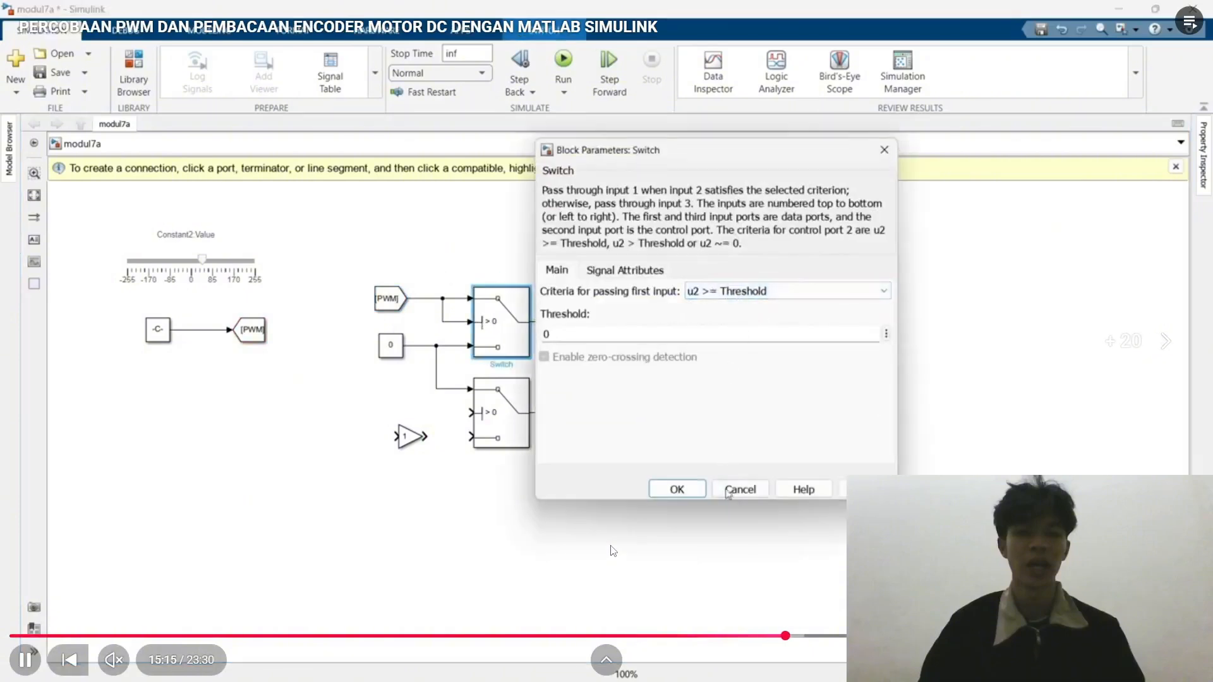
click(675, 490)
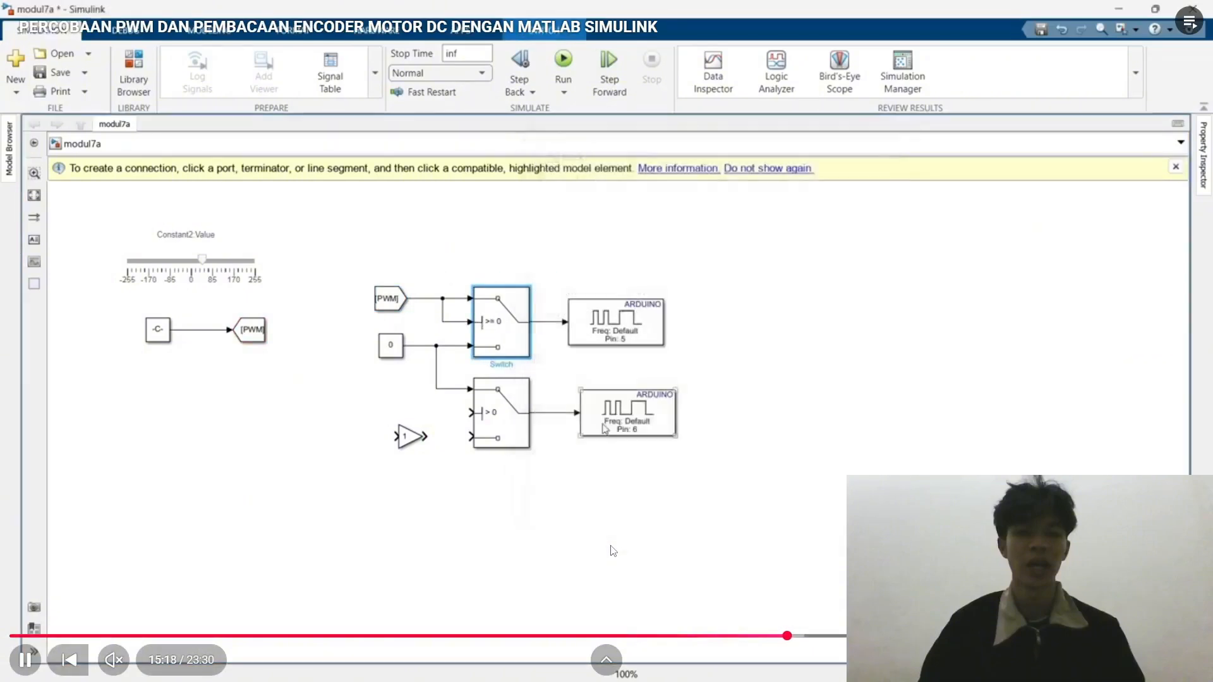
Change the lower Switch block's first-input criterion to u2 >= Threshold
double_click(512, 412)
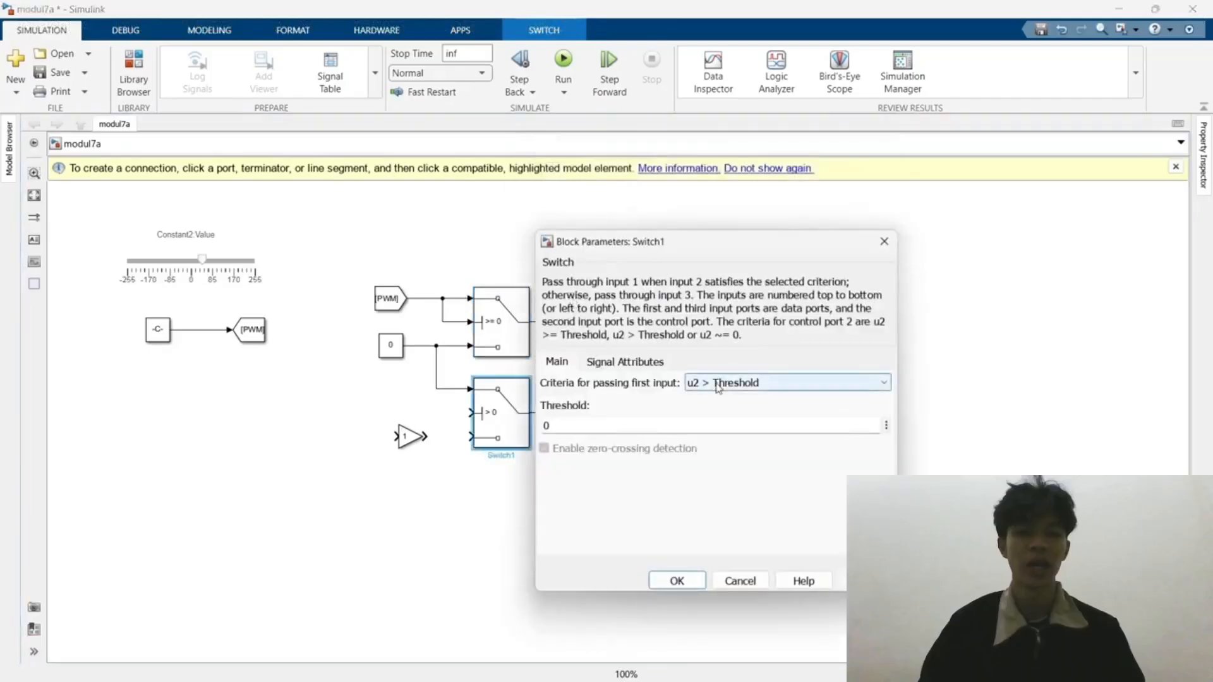
click(724, 383)
click(726, 398)
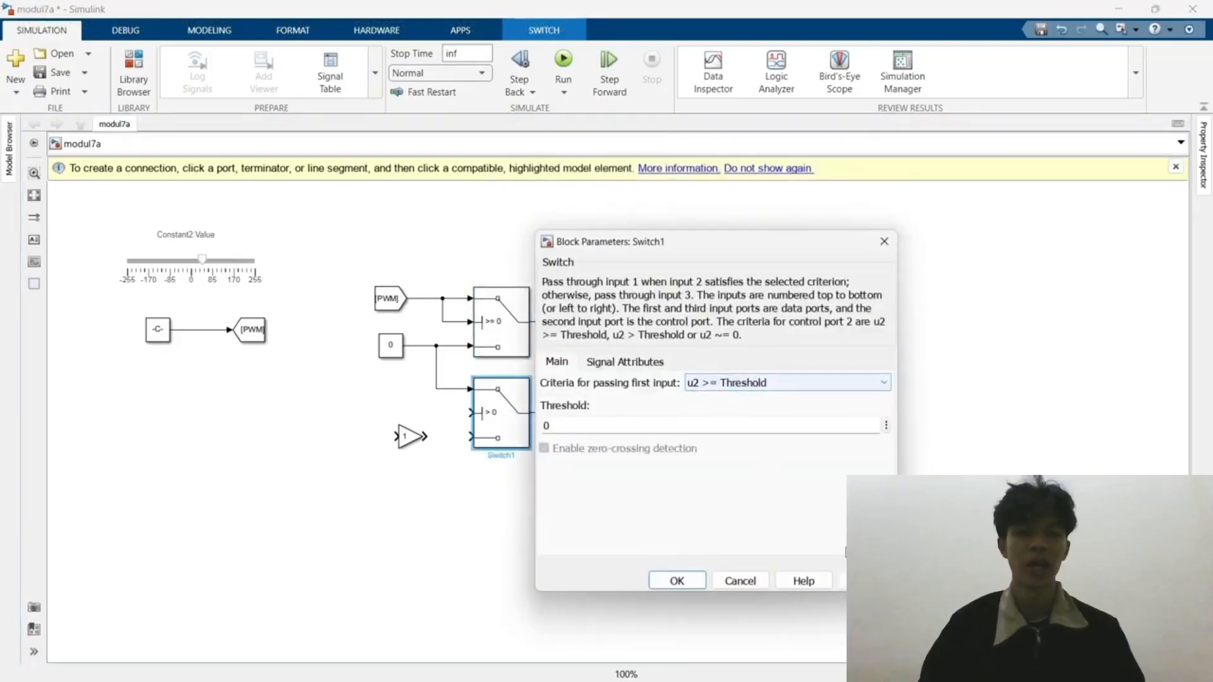
click(669, 580)
click(588, 566)
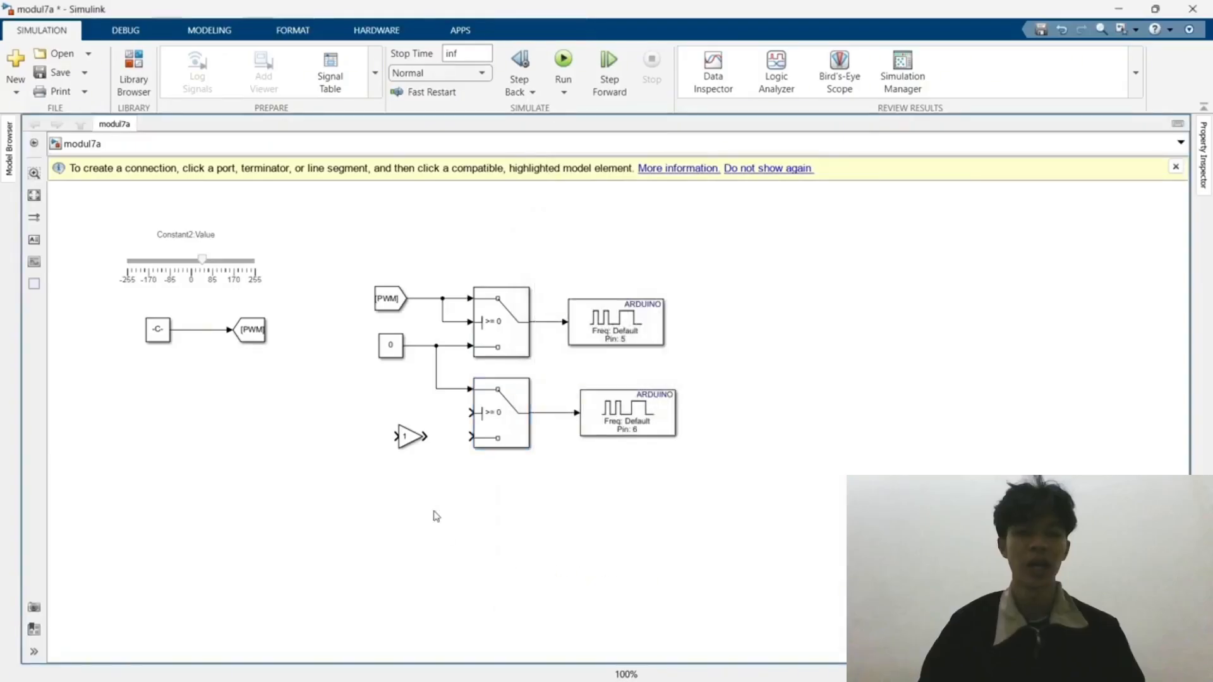
click(404, 442)
click(521, 526)
click(410, 437)
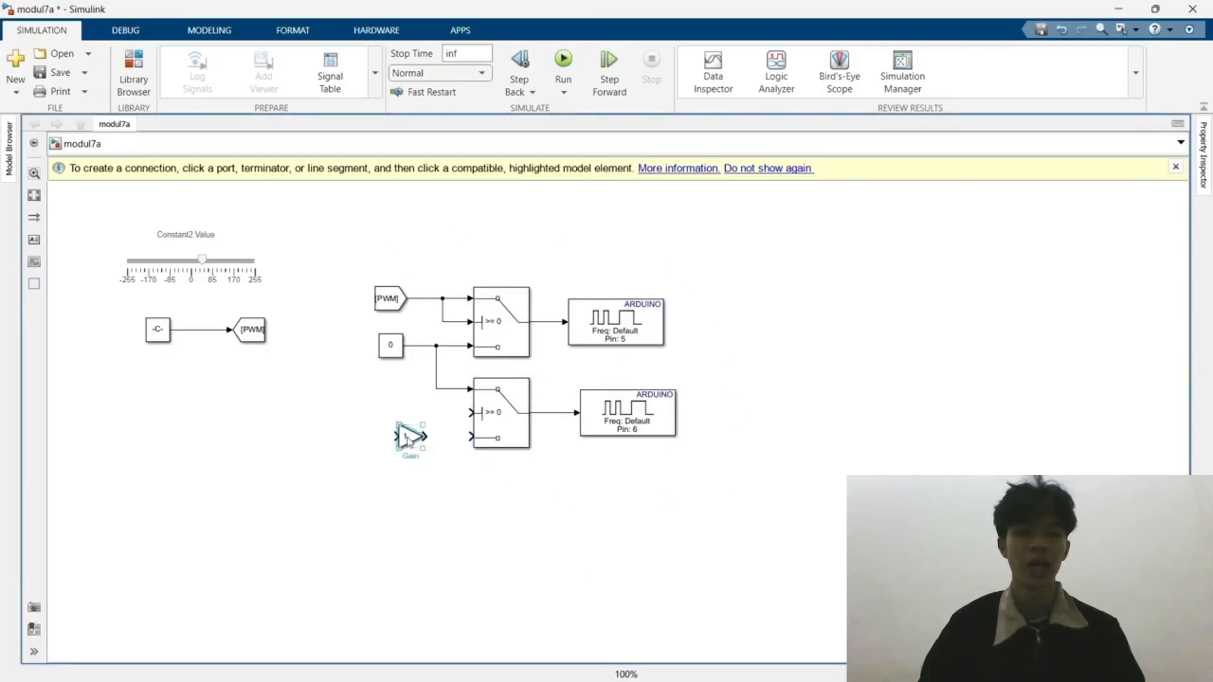
click(452, 443)
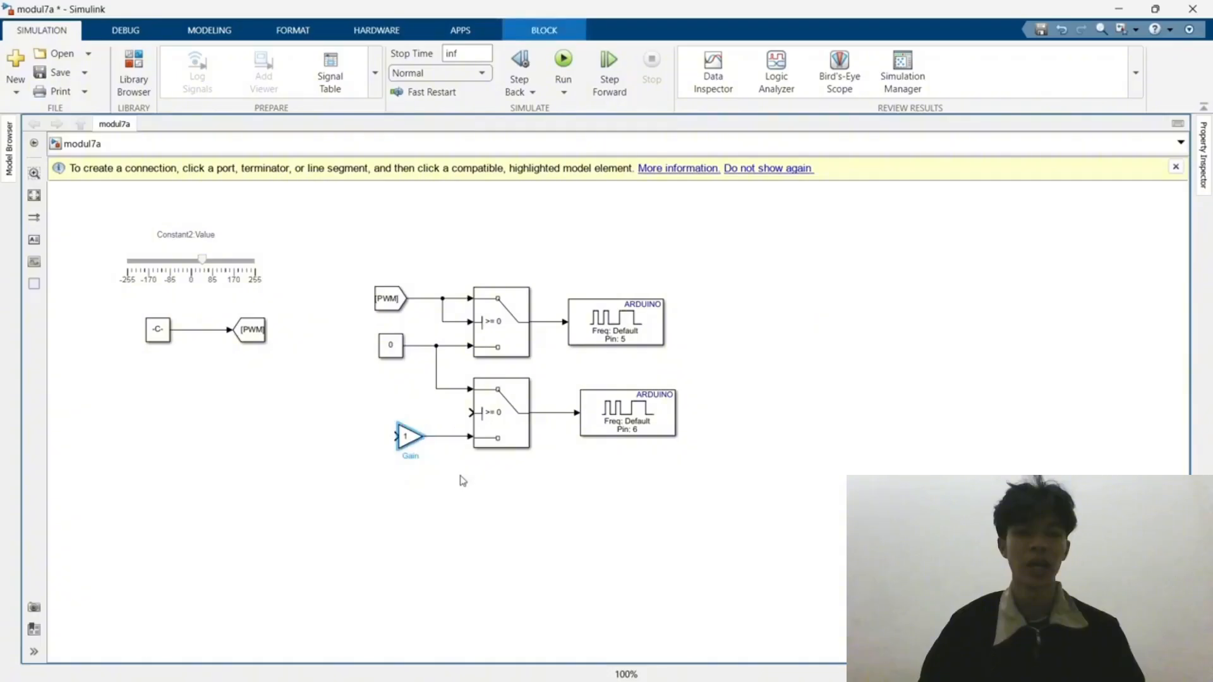
click(462, 481)
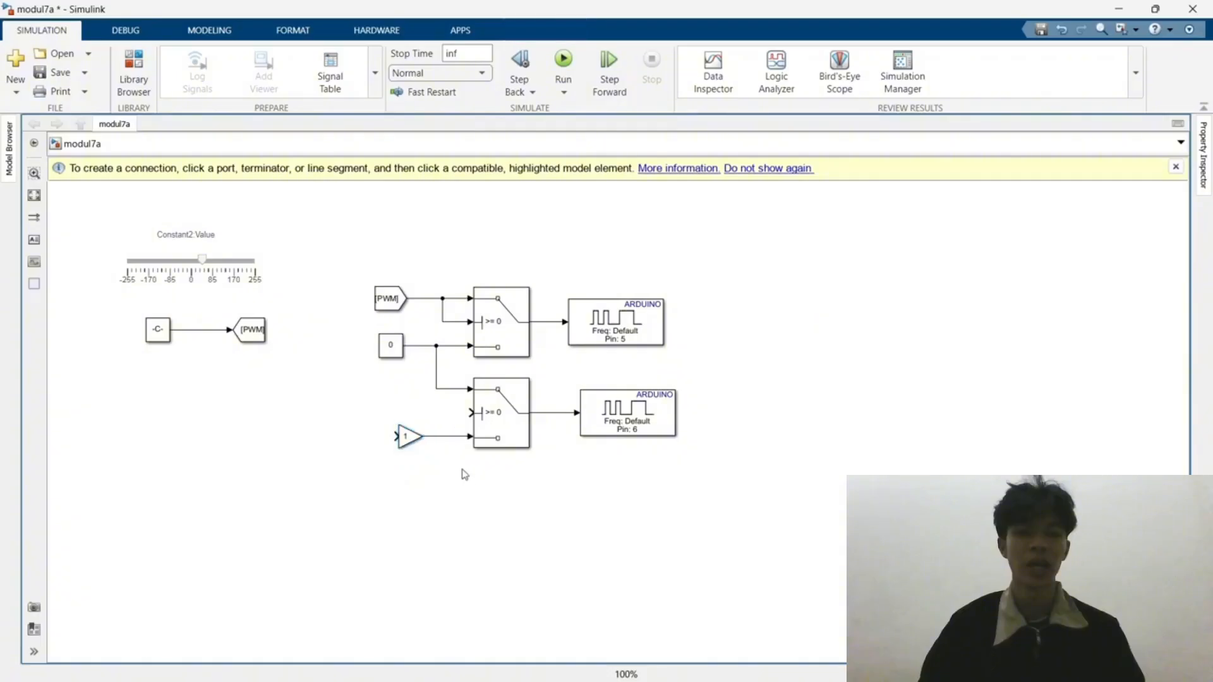
key(ctrl+z)
Branch the PWM signal to the lower Switch's control input and the Gain block, and connect the Gain to the Switch's third input
drag(468, 413, 444, 322)
click(398, 436)
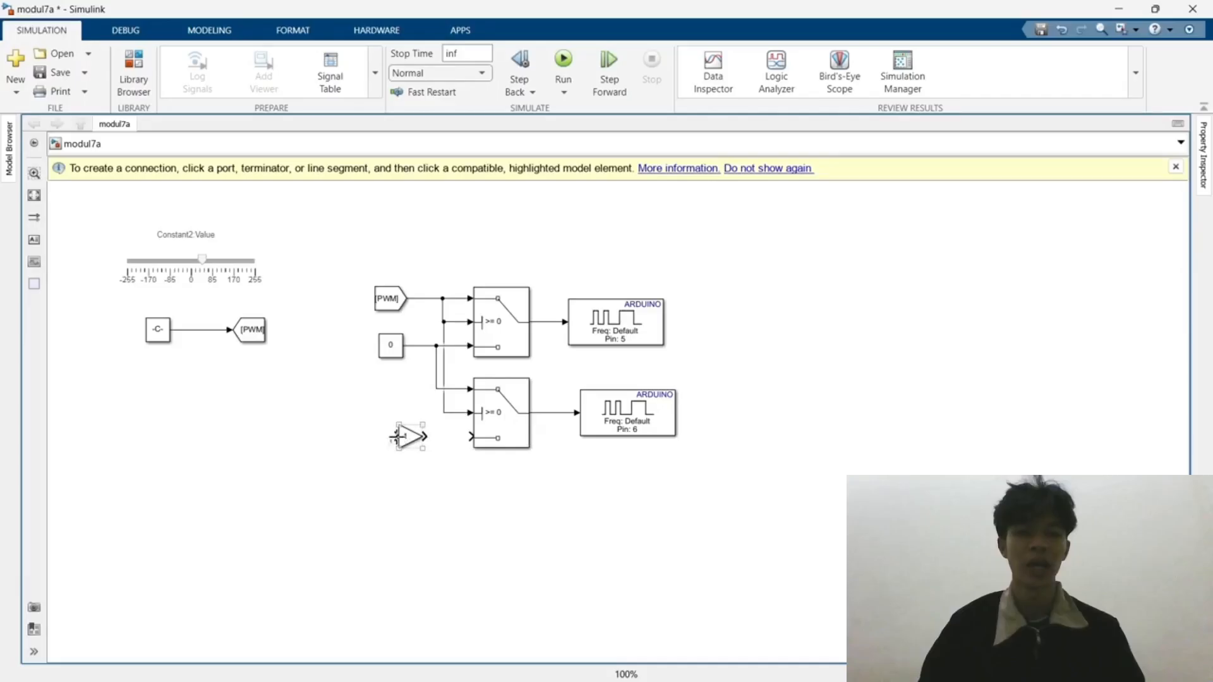
drag(396, 436, 415, 297)
drag(411, 440, 435, 440)
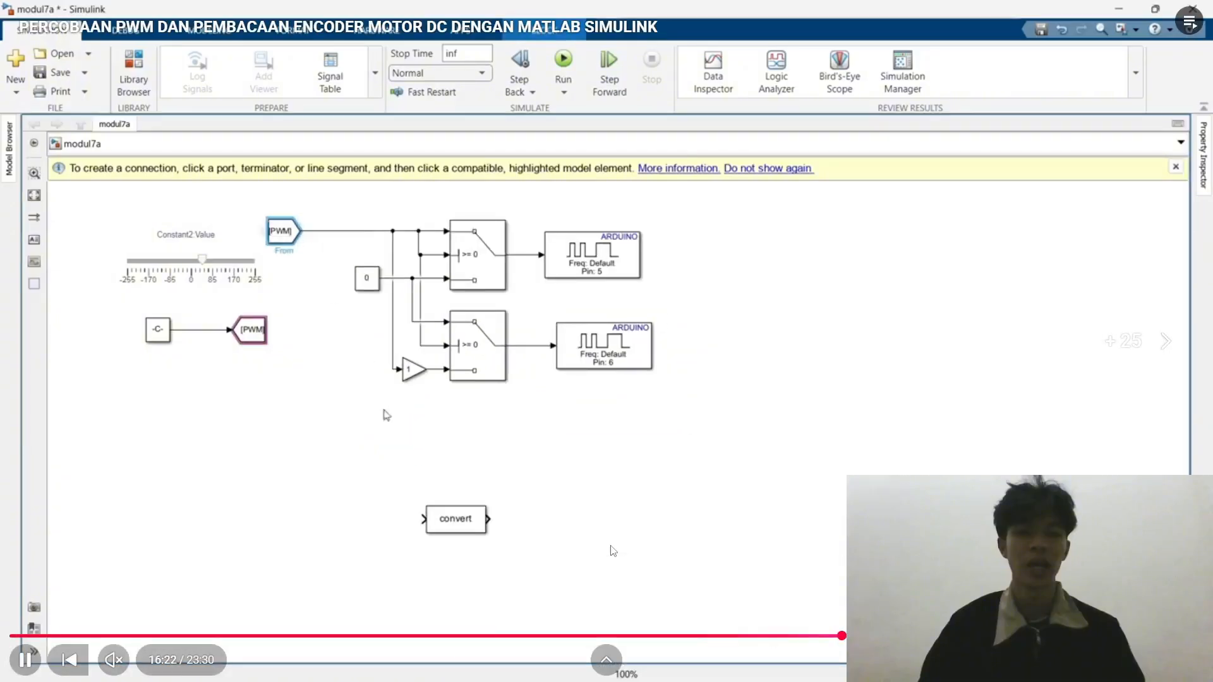
Insert the Data Type Conversion block right after the PWM From block and shift the switching section away from the slider
drag(410, 394, 339, 226)
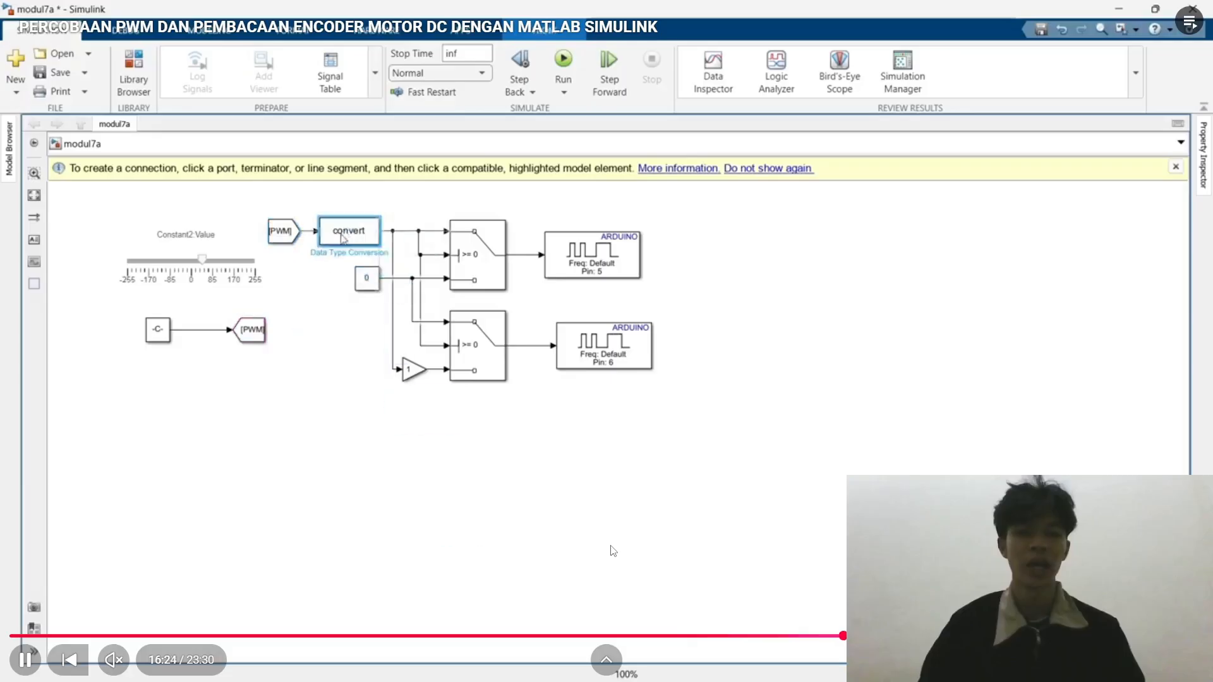
click(305, 377)
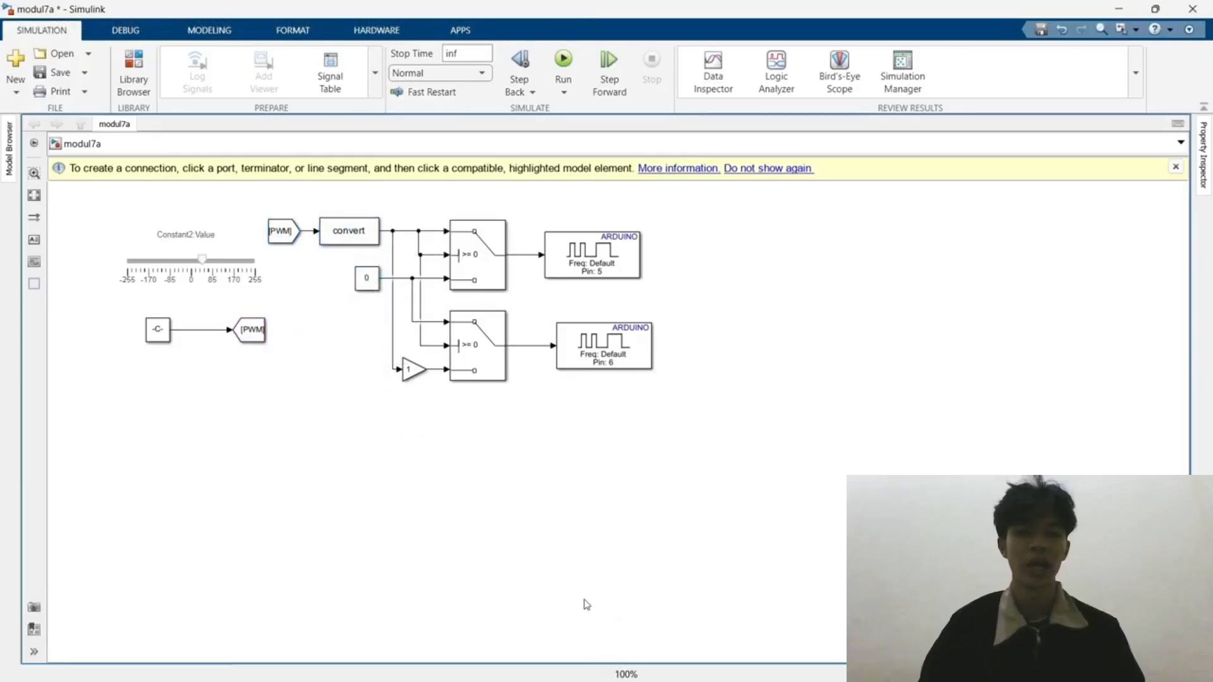
drag(279, 203, 674, 387)
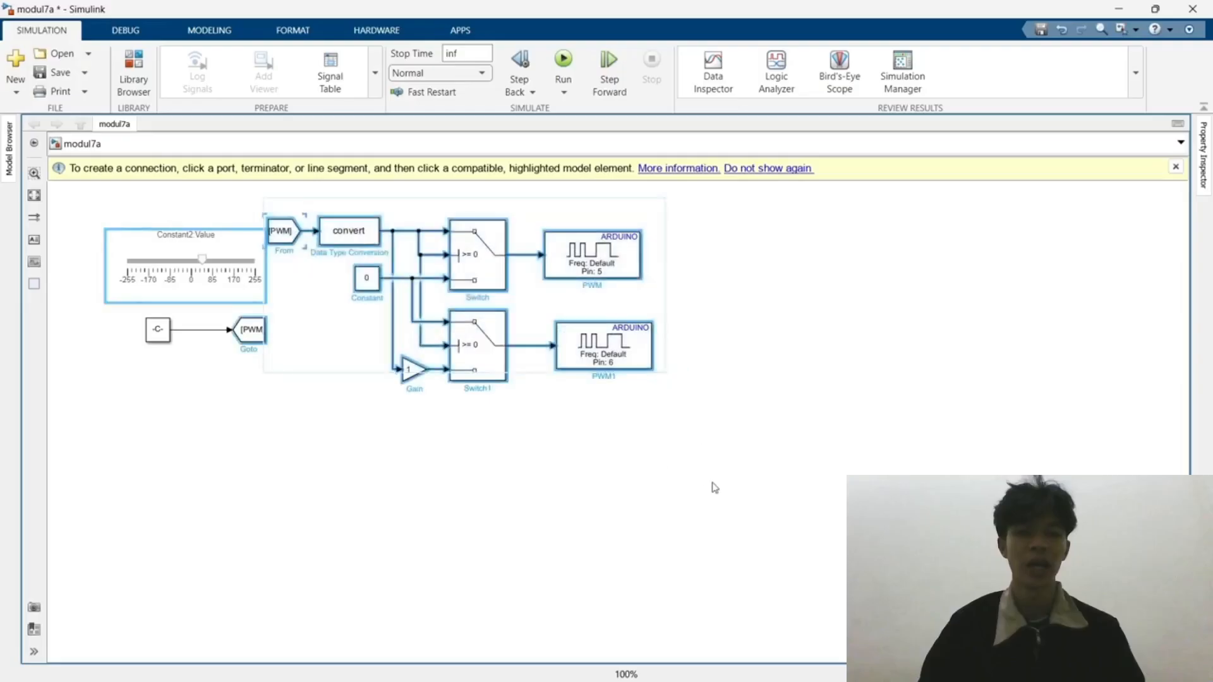
click(714, 485)
drag(287, 193, 653, 395)
click(633, 483)
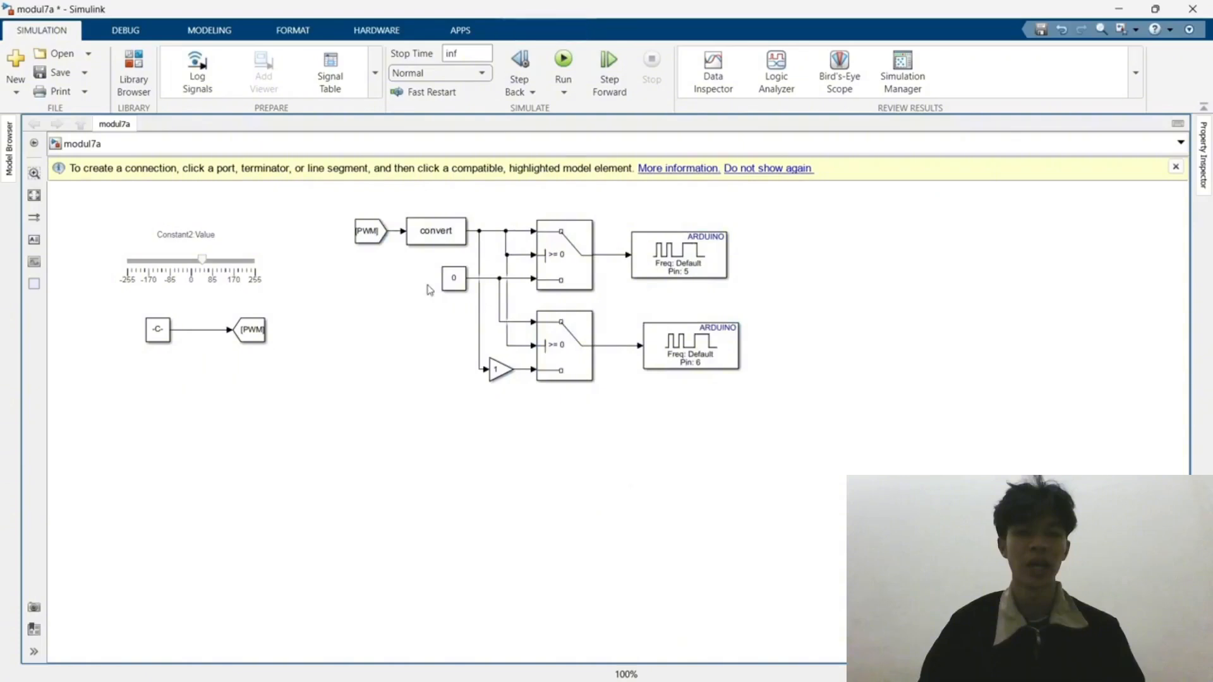
Set the Data Type Conversion block's output data type to int16
double_click(436, 231)
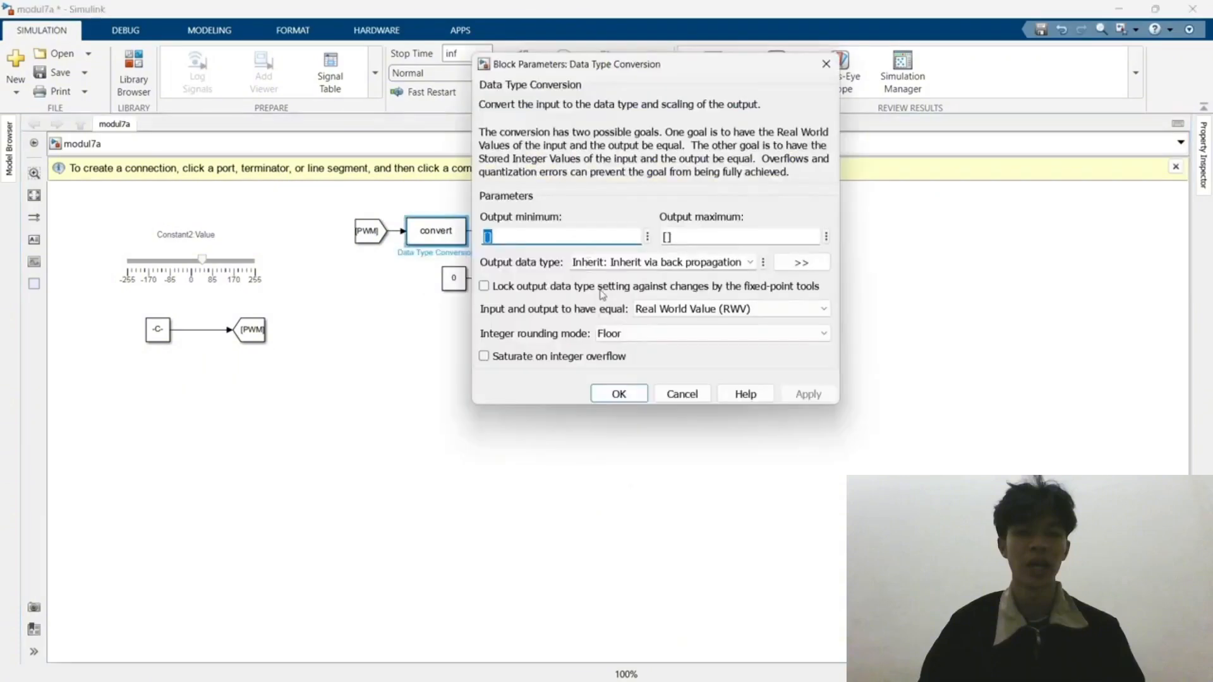
click(738, 261)
click(749, 262)
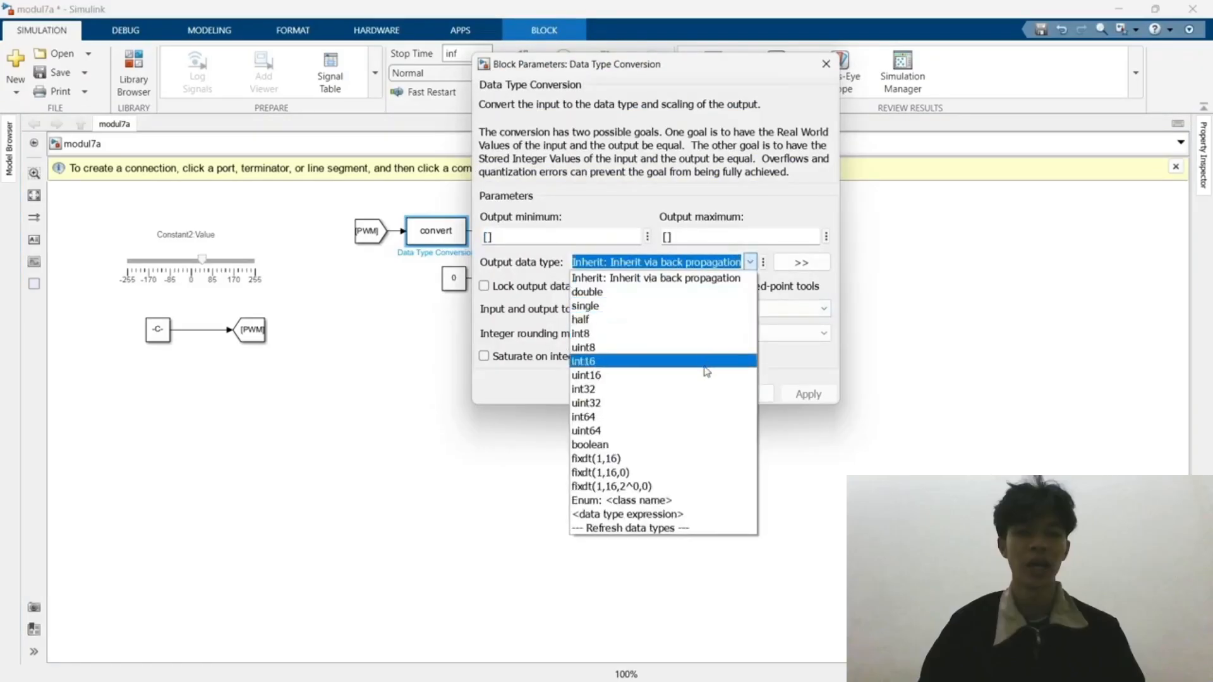
click(704, 366)
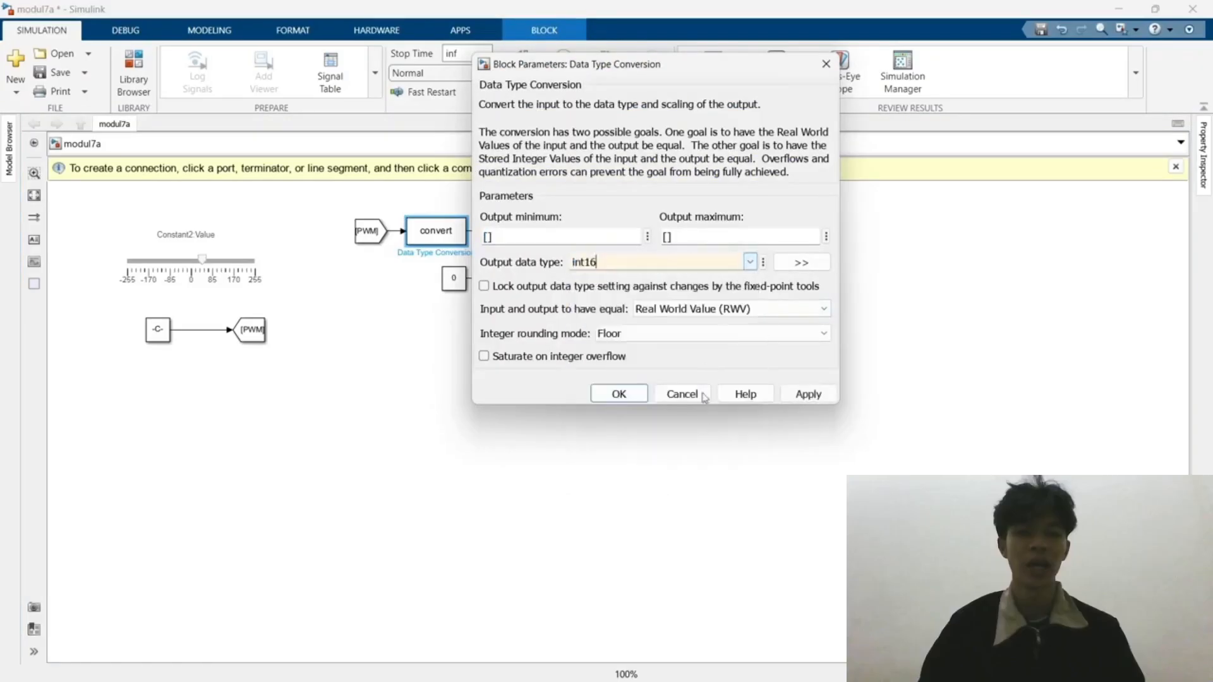
click(802, 400)
click(639, 396)
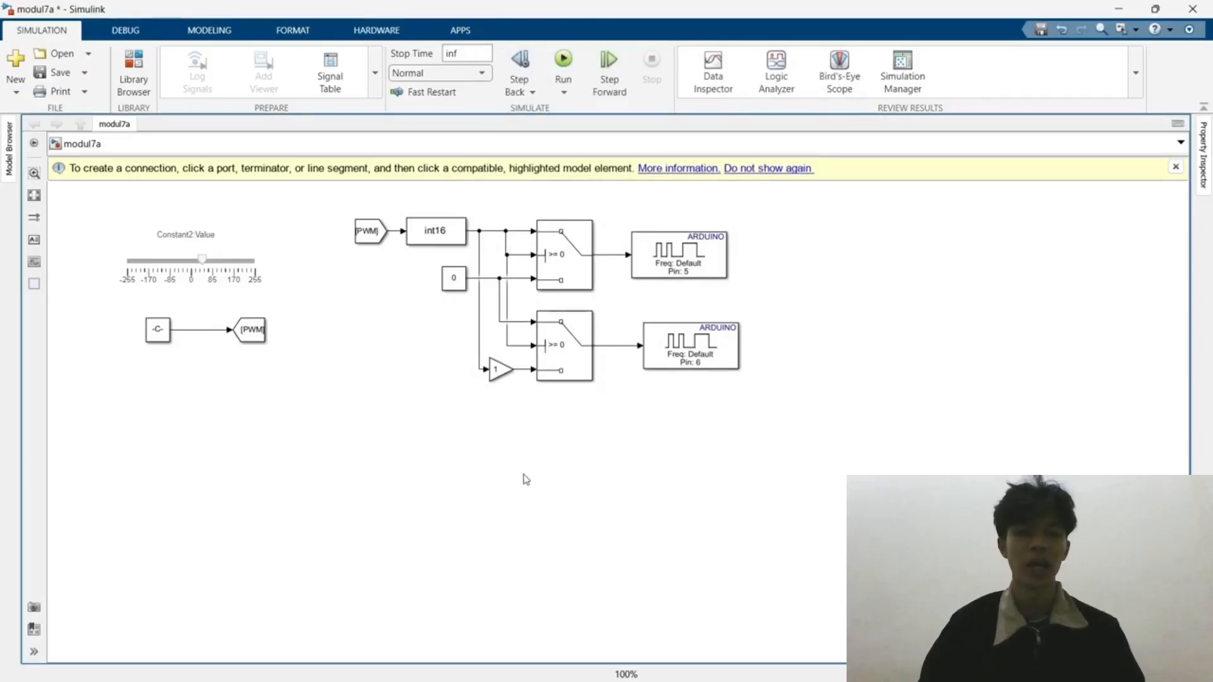
Set the gain of the Gain block feeding the lower Switch to -1
double_click(500, 369)
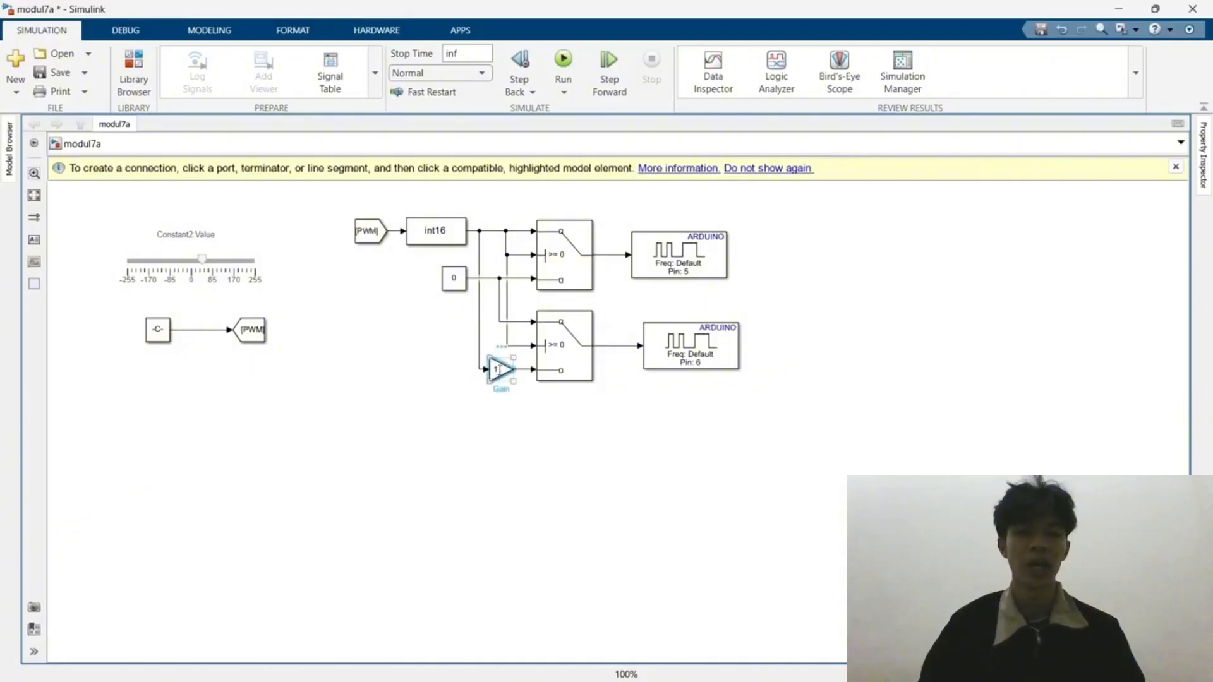
key(BackSpace)
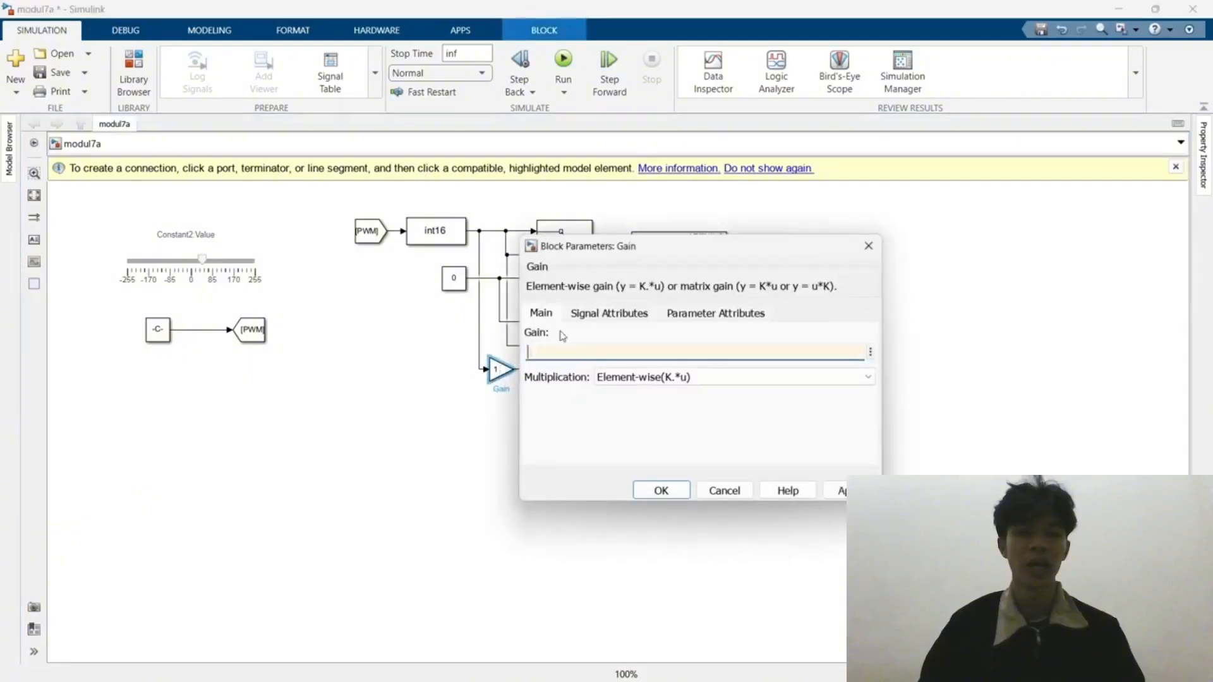
key(Return)
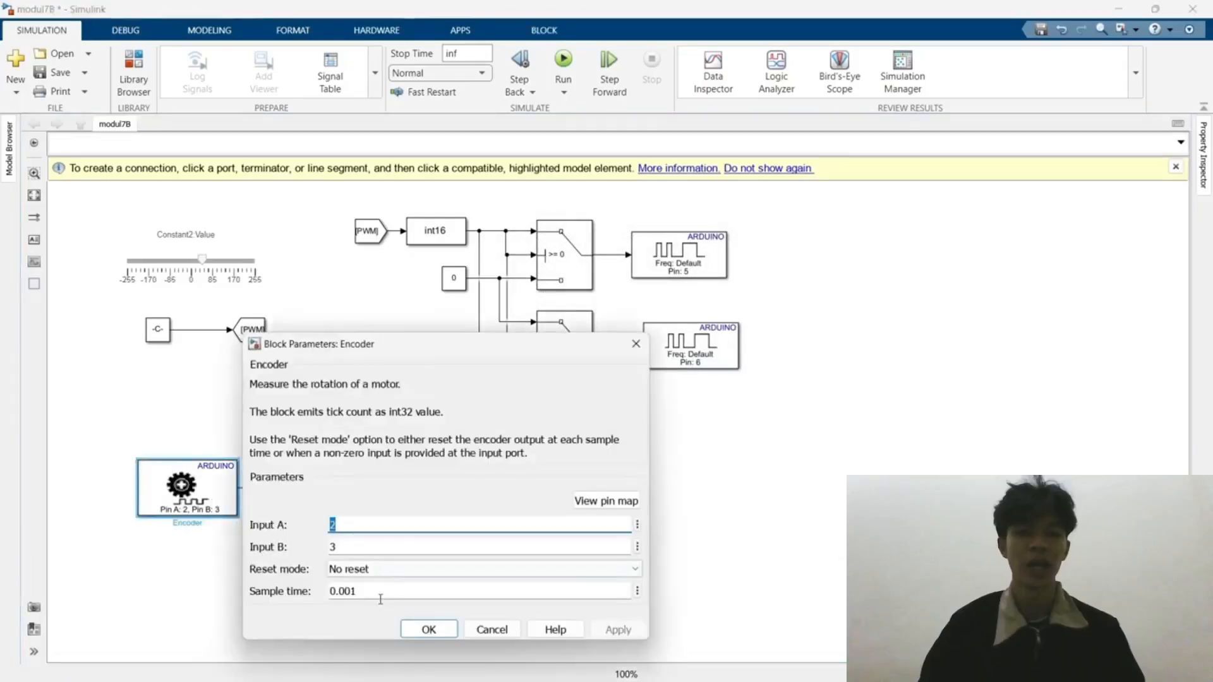
Set the Encoder block's sample time to 0.1
double_click(377, 594)
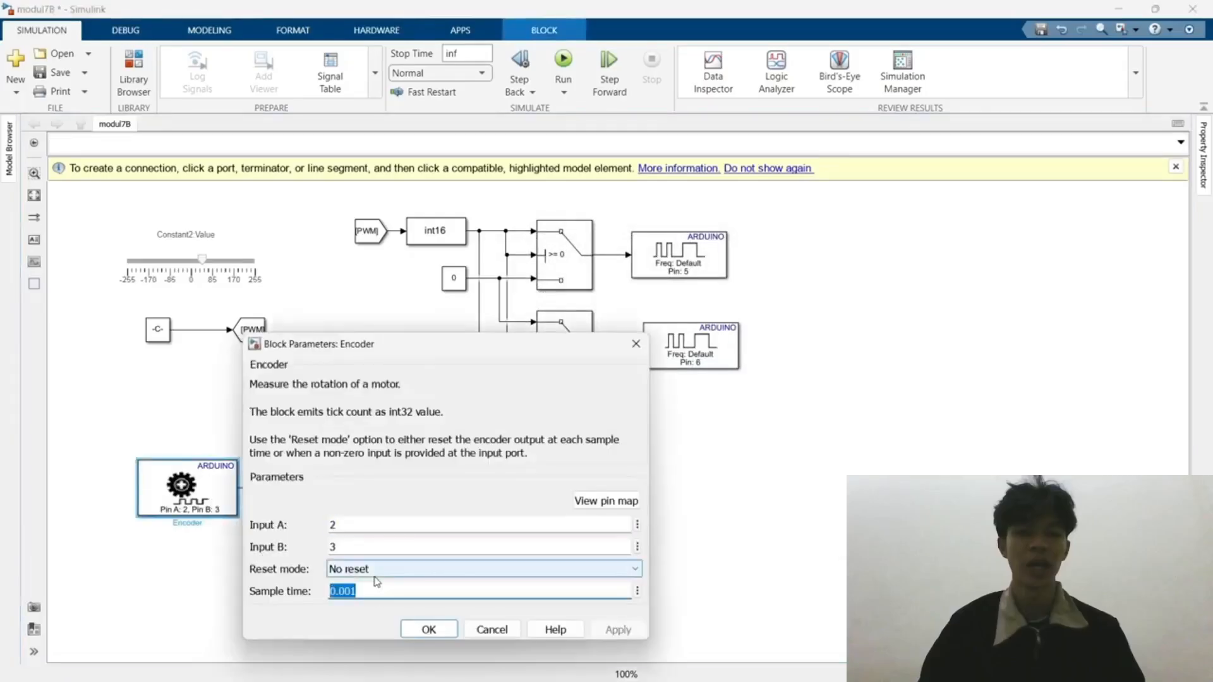
text(0)
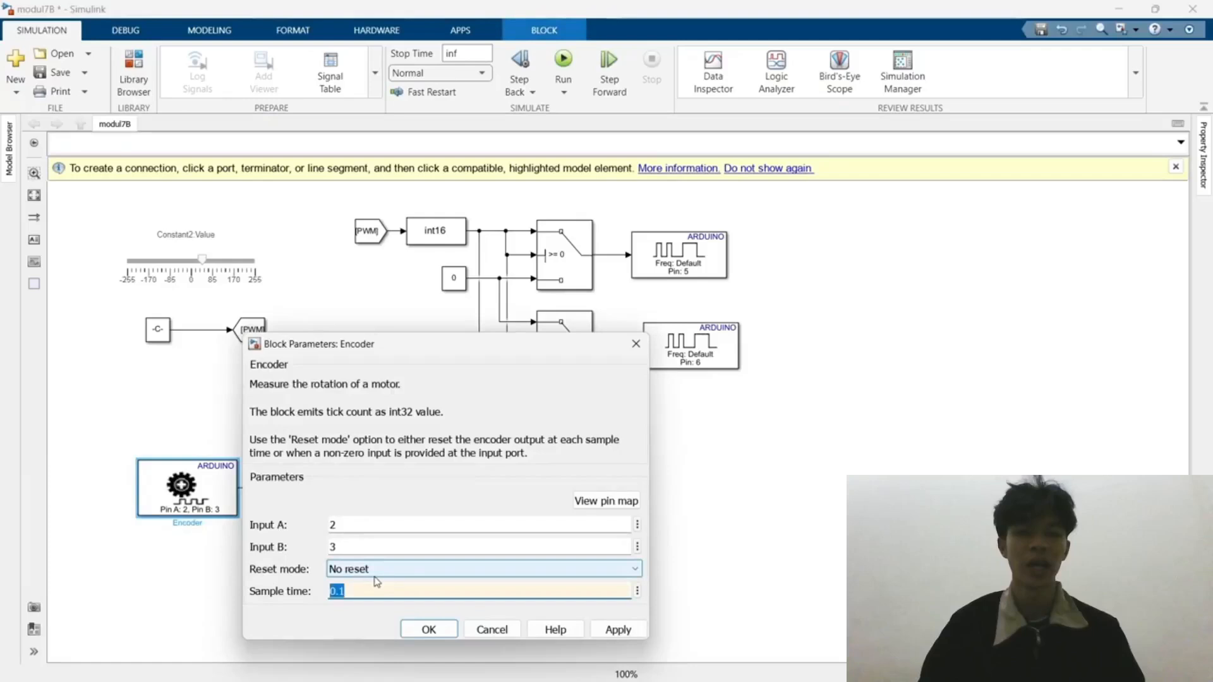
key(Return)
click(664, 555)
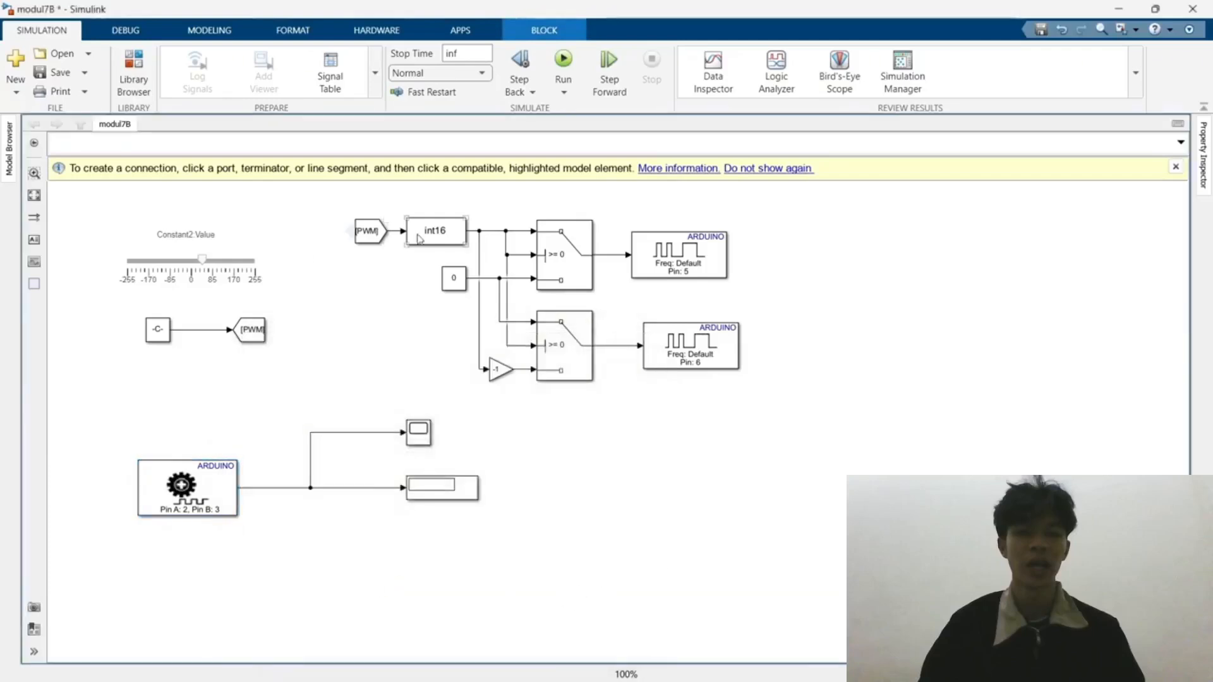
Add a Delay One Step block and place it below the Encoder's output line
double_click(673, 551)
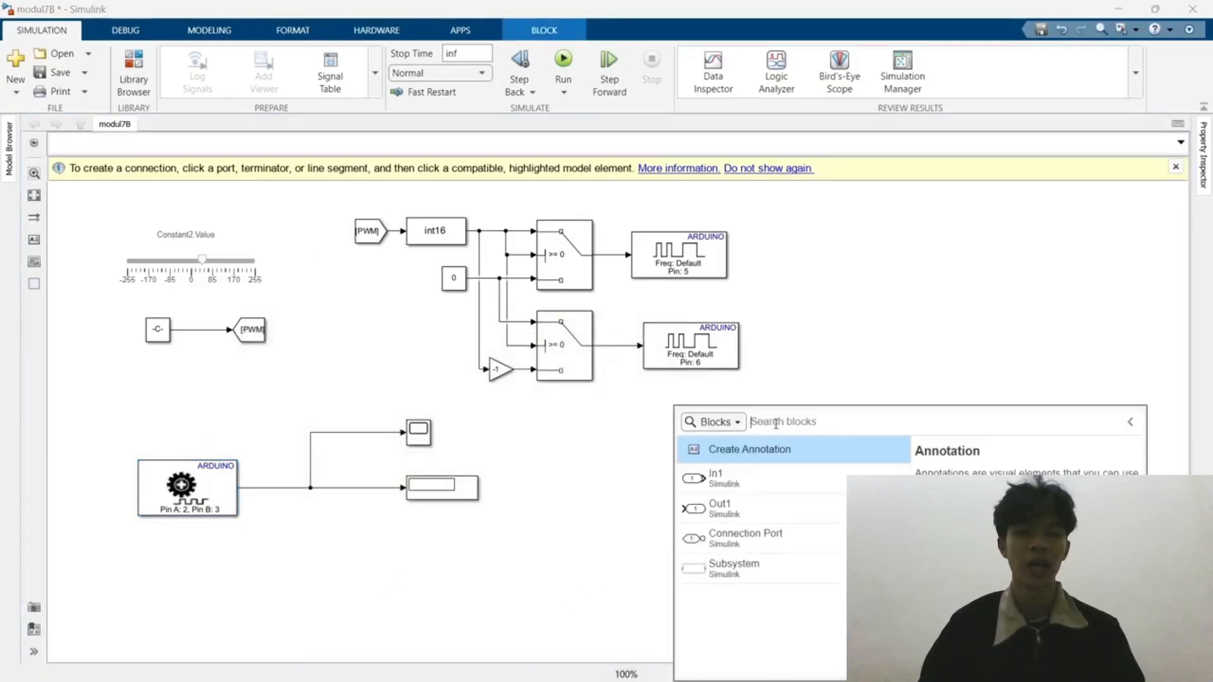
text(DELAY)
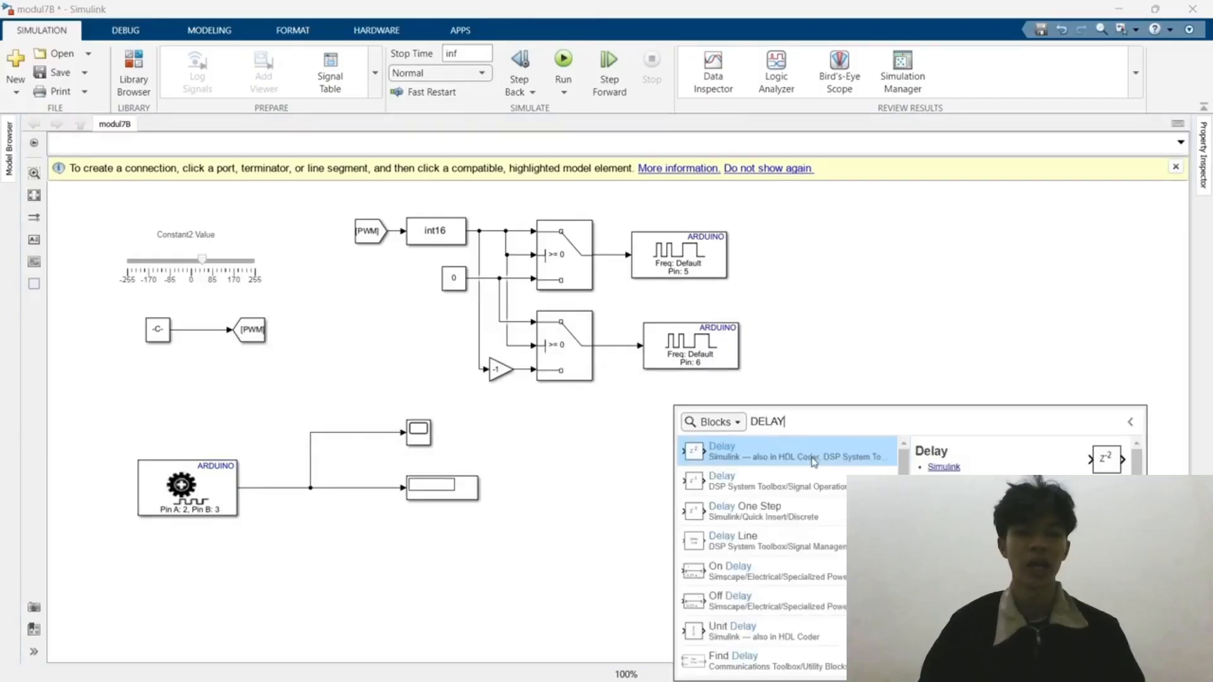
key(Down)
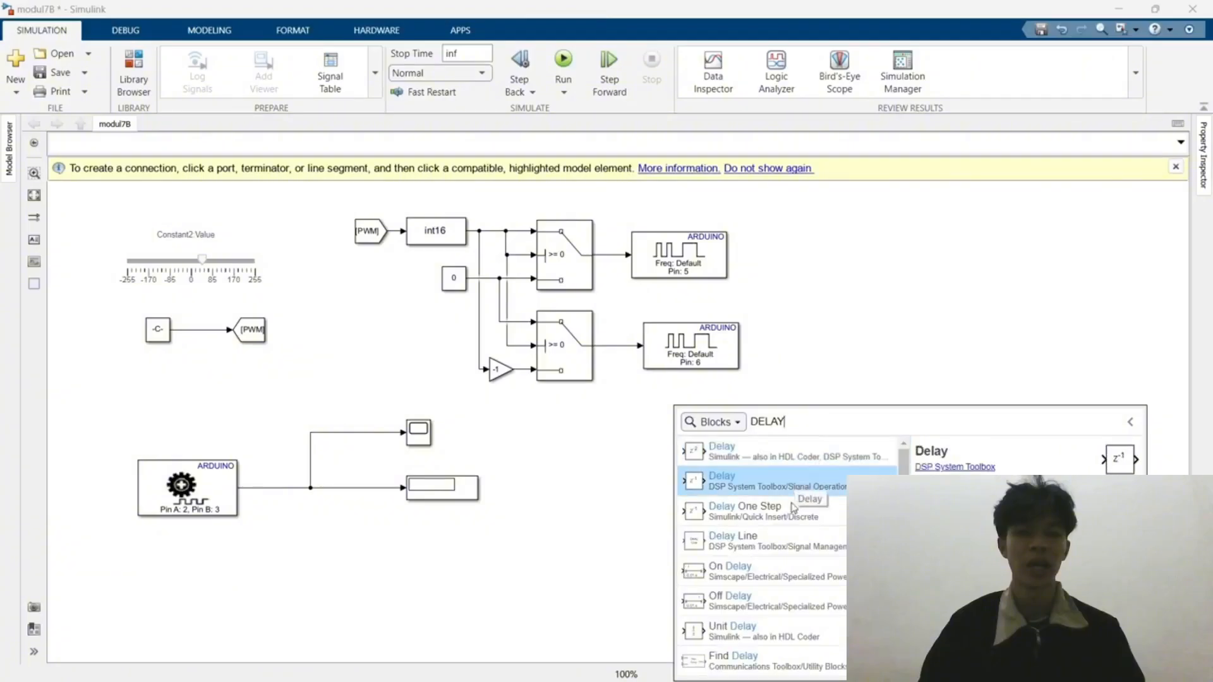
key(Down)
click(790, 510)
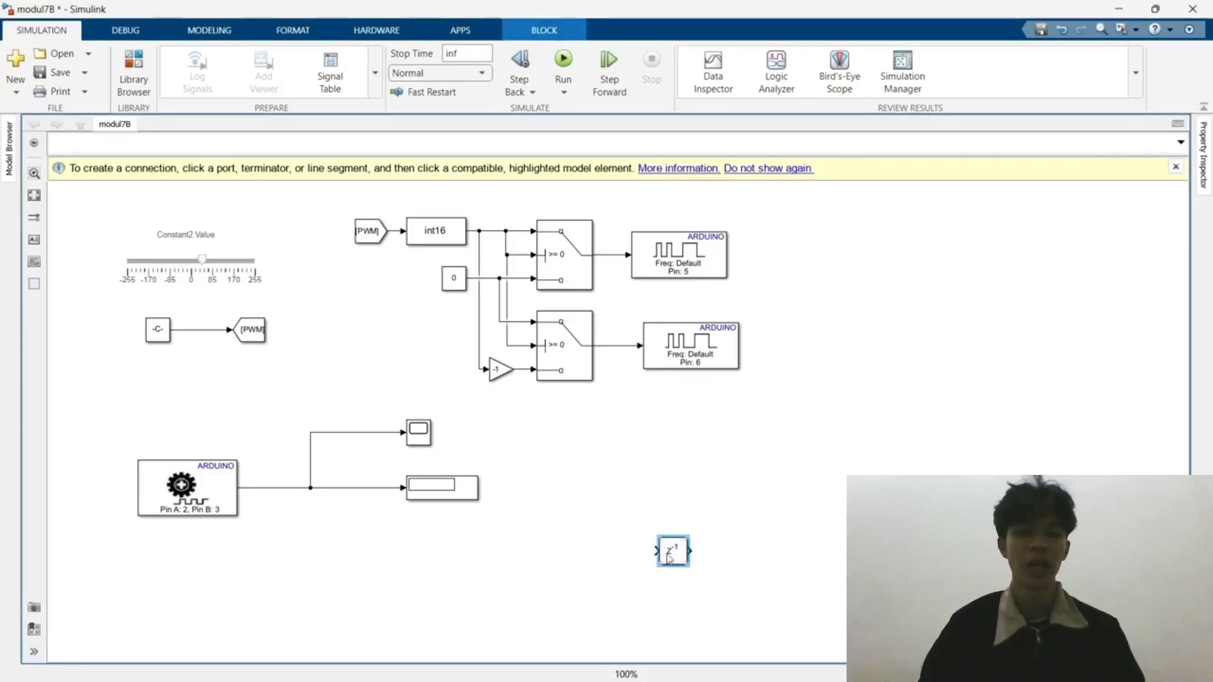
drag(668, 558, 321, 559)
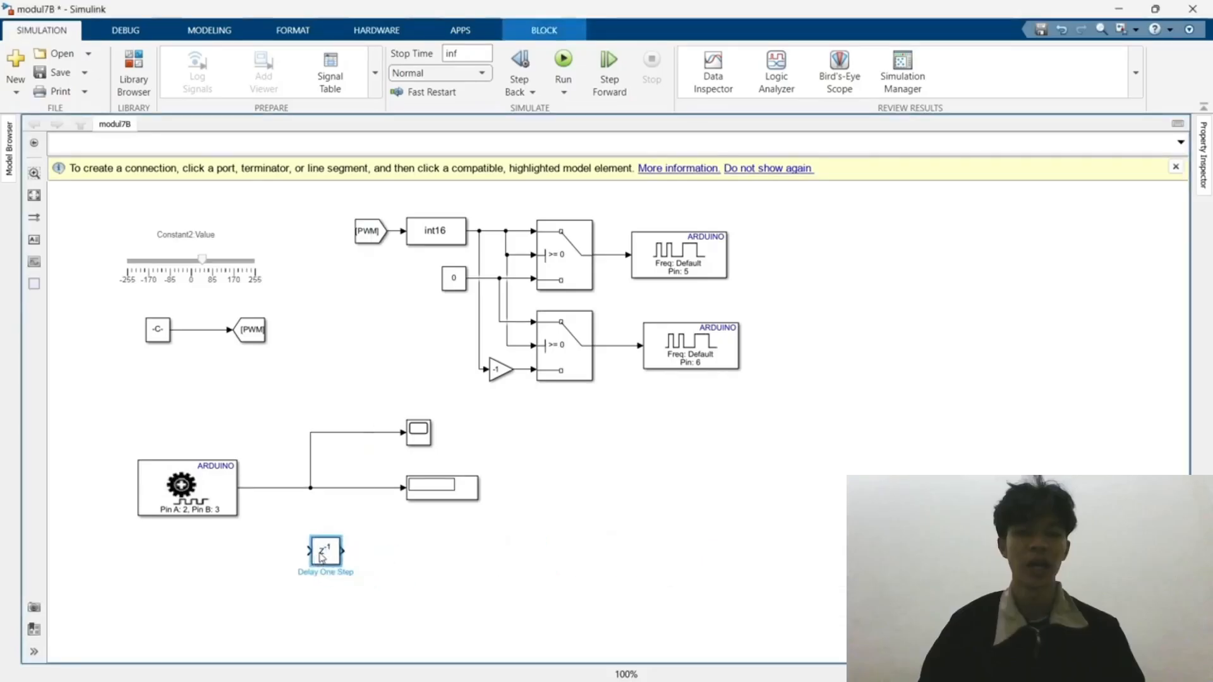
Set the Delay One Step block's input processing to Columns as channels (frame based)
double_click(325, 554)
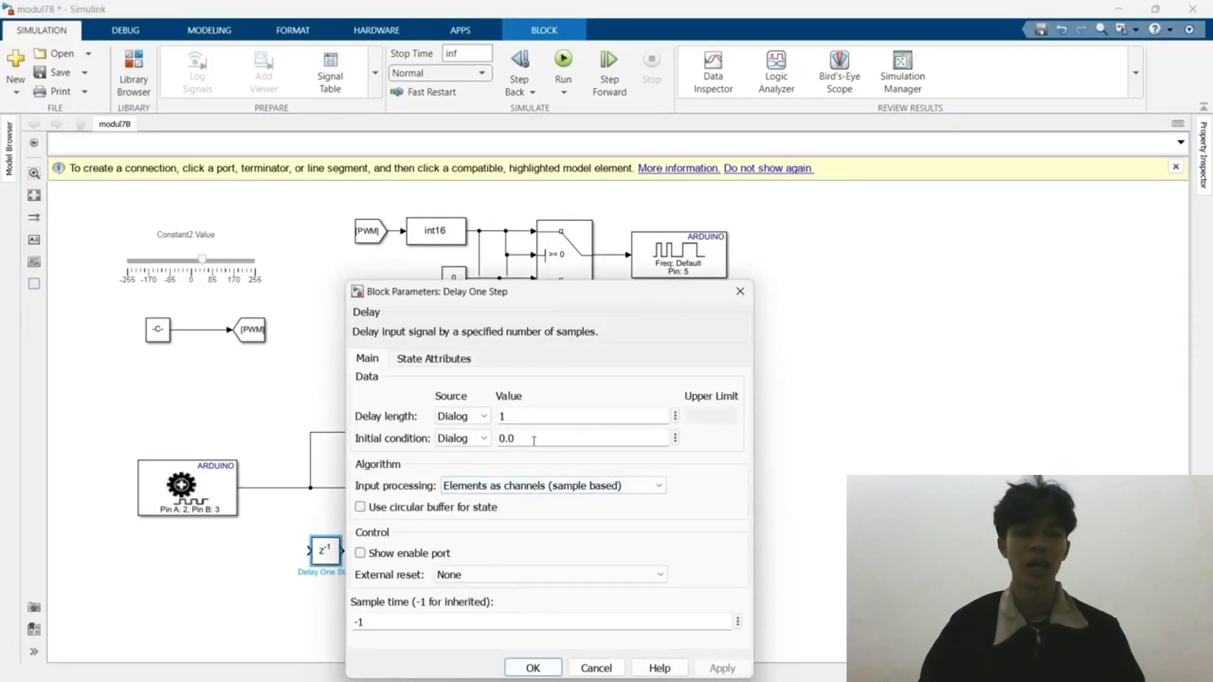
click(562, 484)
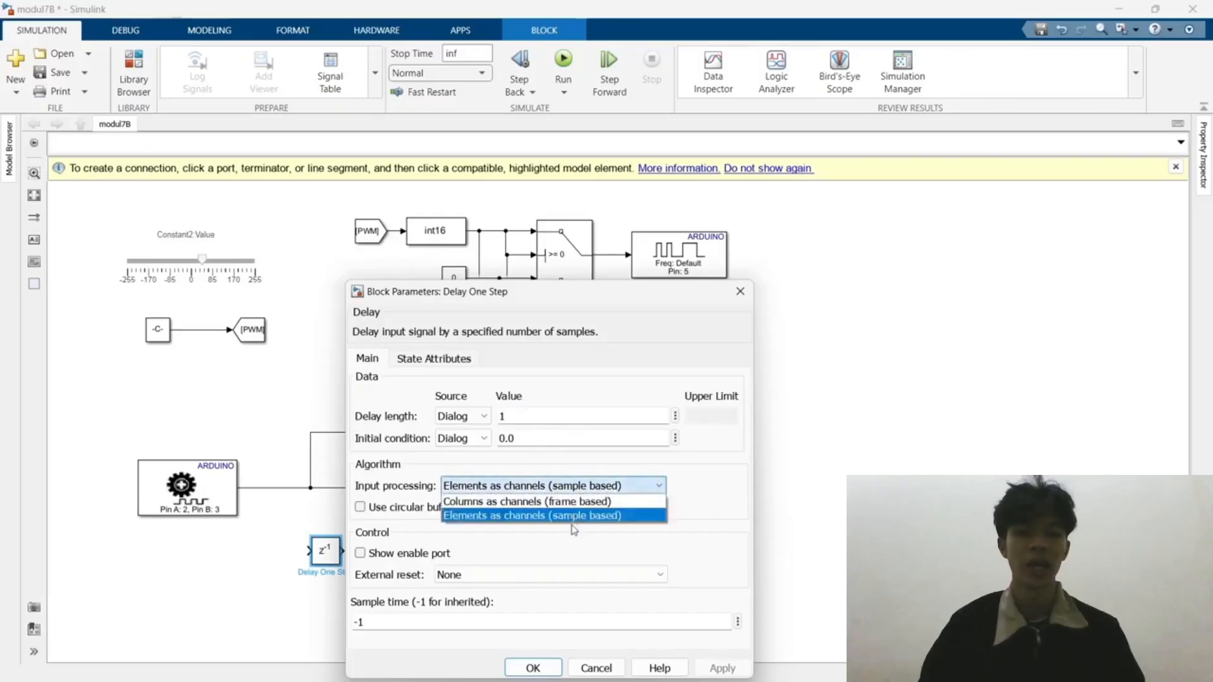
click(576, 502)
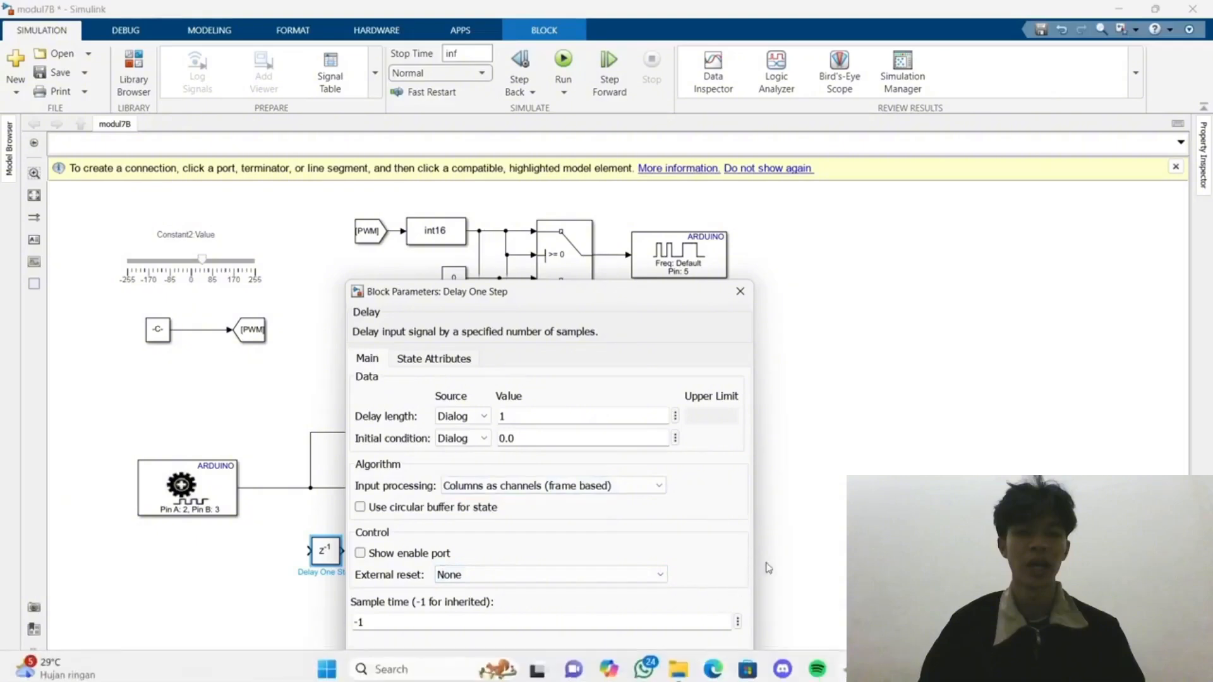
click(721, 668)
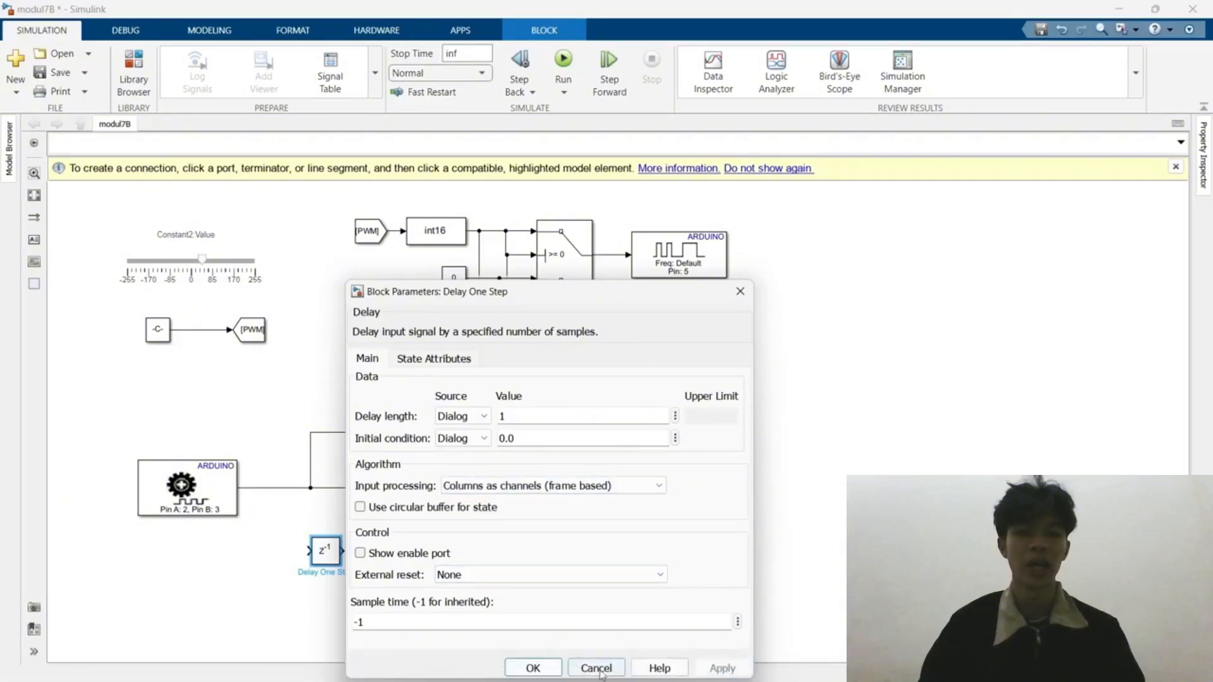
click(533, 667)
Branch the Encoder block's output line into the input of the Delay One Step block
drag(306, 552, 266, 490)
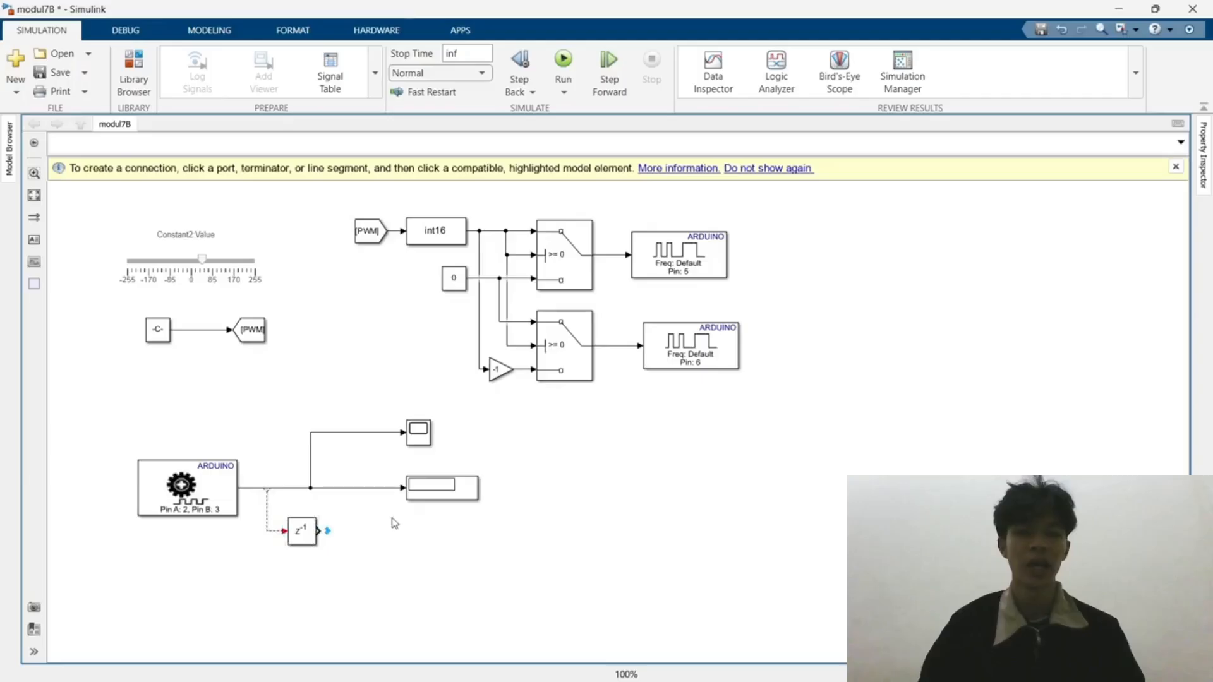
key(ctrl+z)
drag(282, 529, 259, 487)
Add a Goto block and connect it to the output of the Delay One Step block
double_click(579, 547)
text(GOTO)
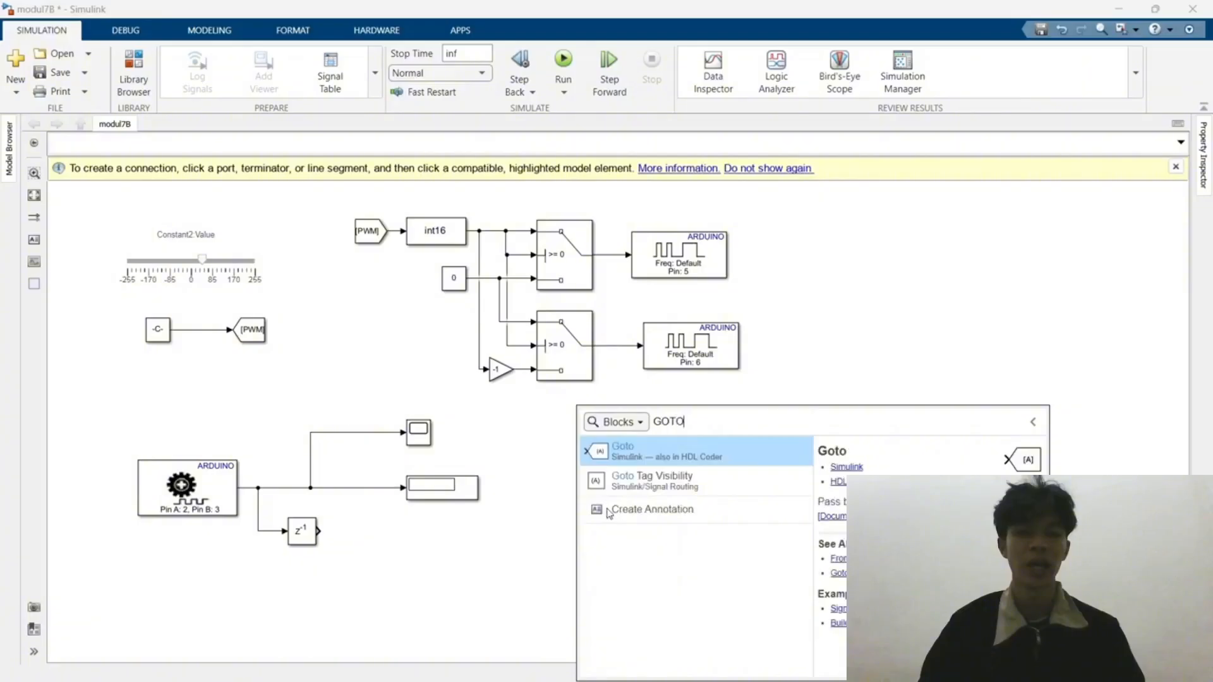
key(Return)
click(578, 539)
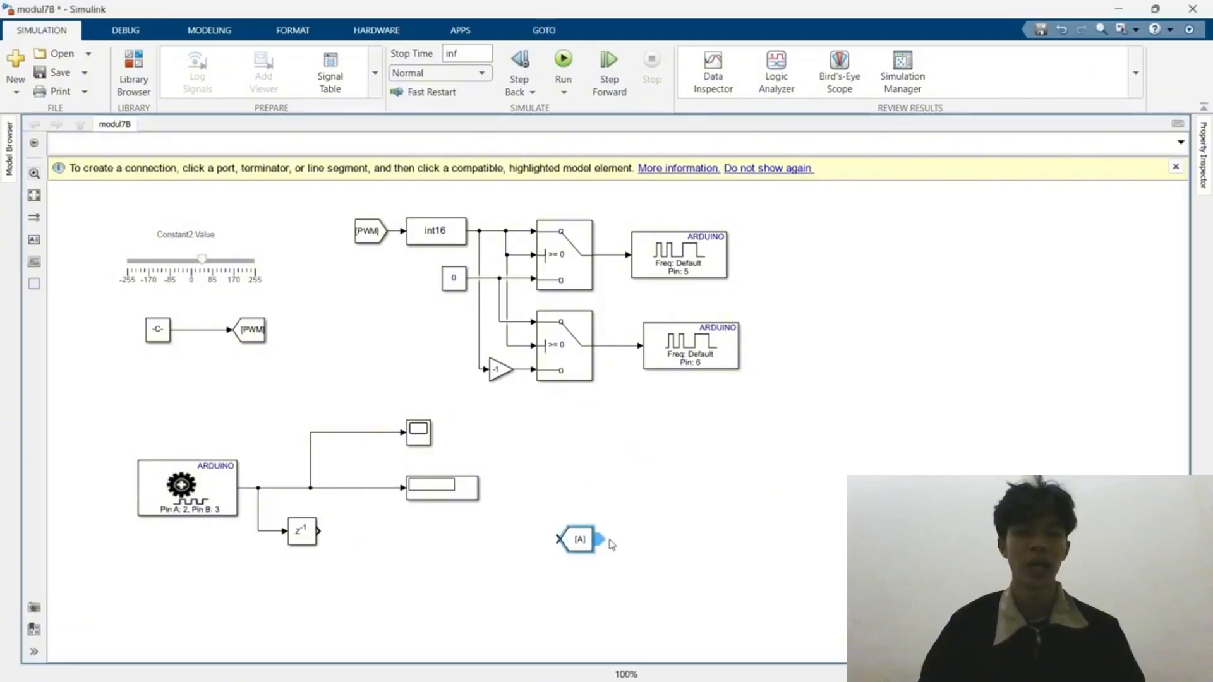
drag(580, 539, 406, 536)
Set the tag of the Goto block fed by the Delay One Step block to encPrev
double_click(408, 533)
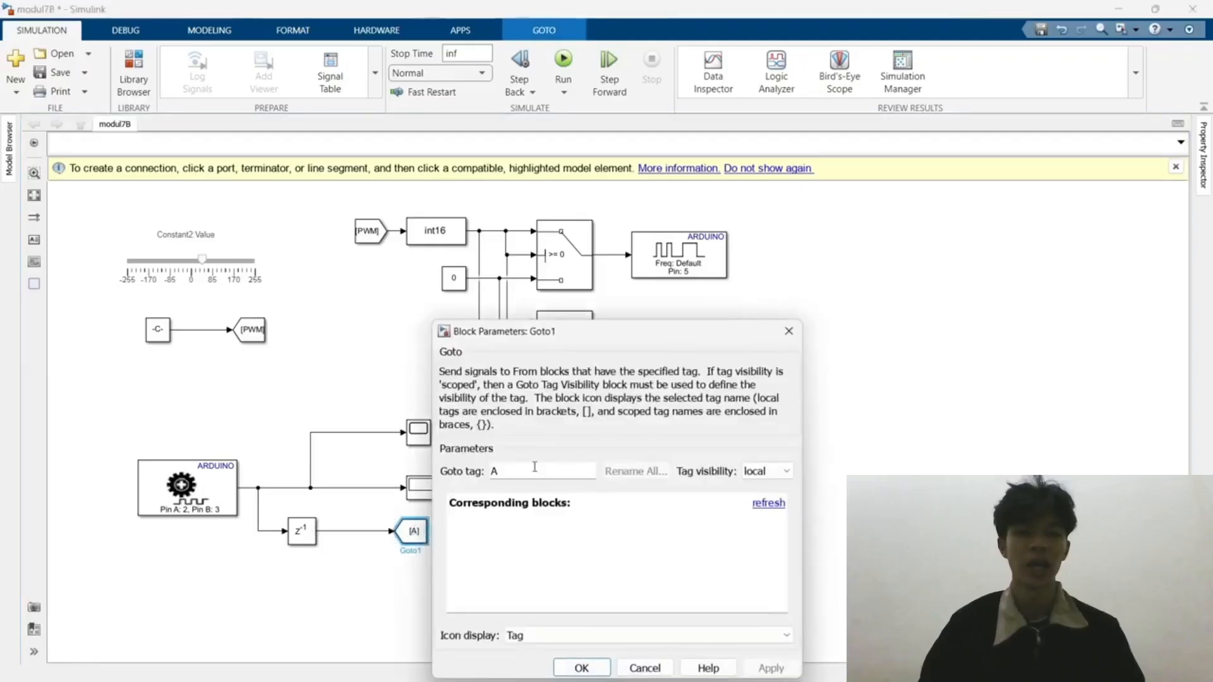
key(BackSpace)
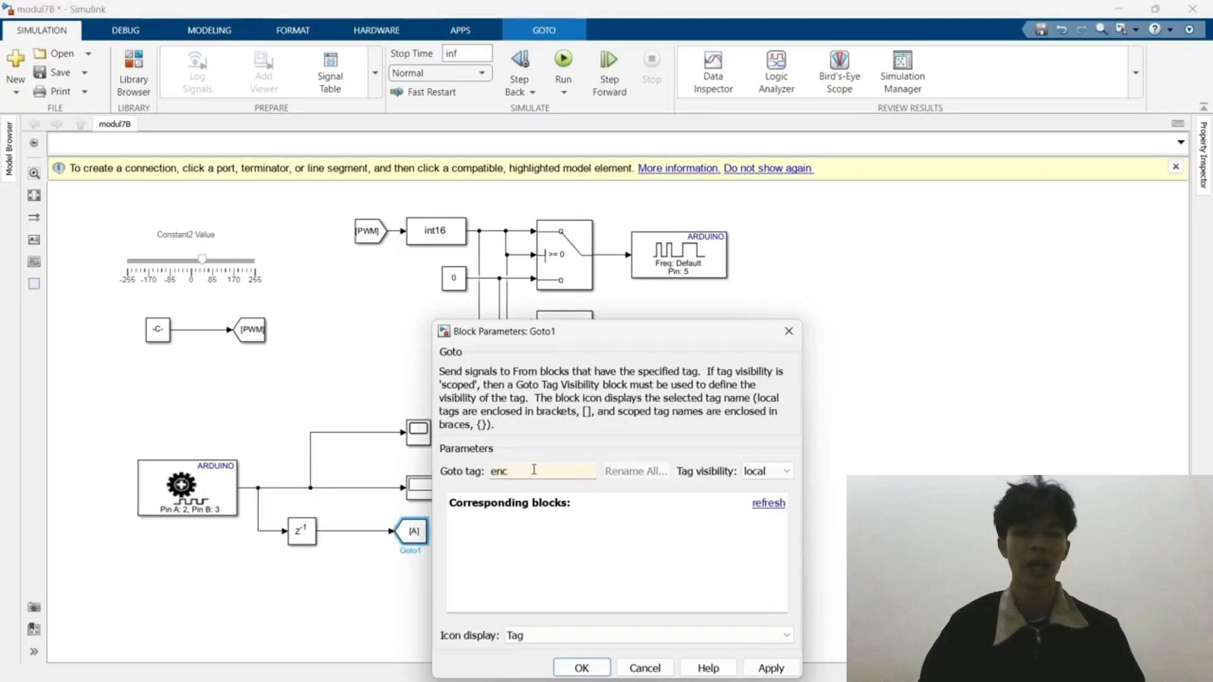
text(enc)
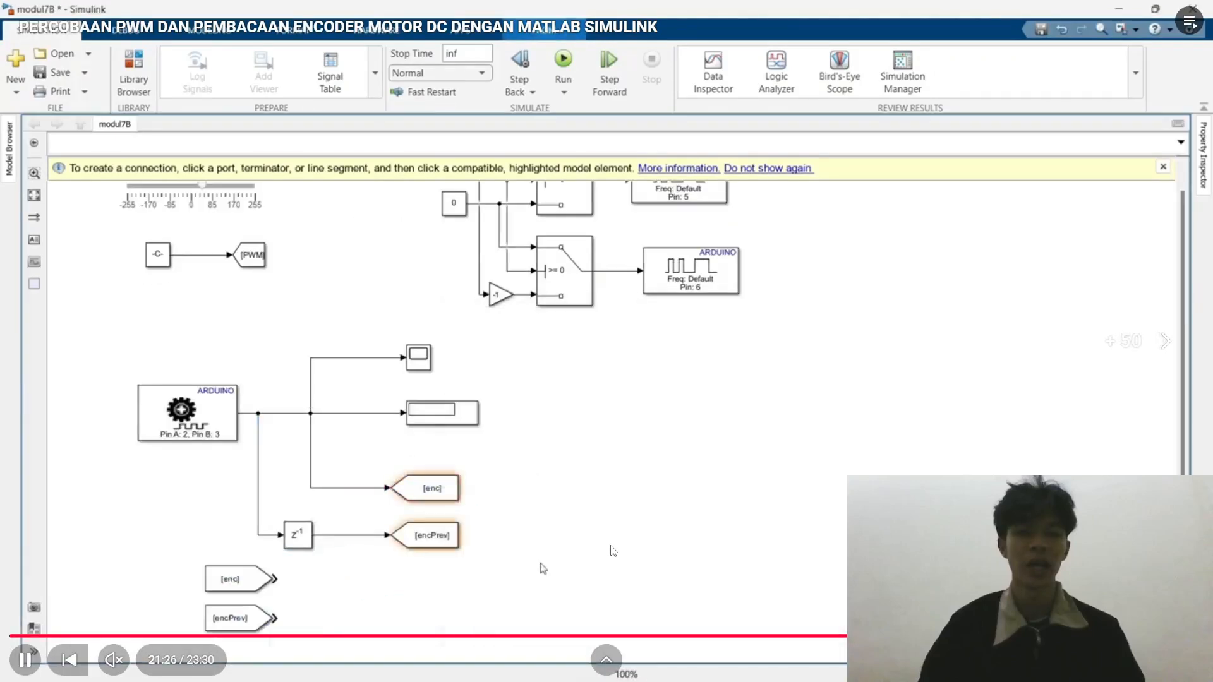
Add a Sum block and place it beside the enc and encPrev From blocks
text(sum)
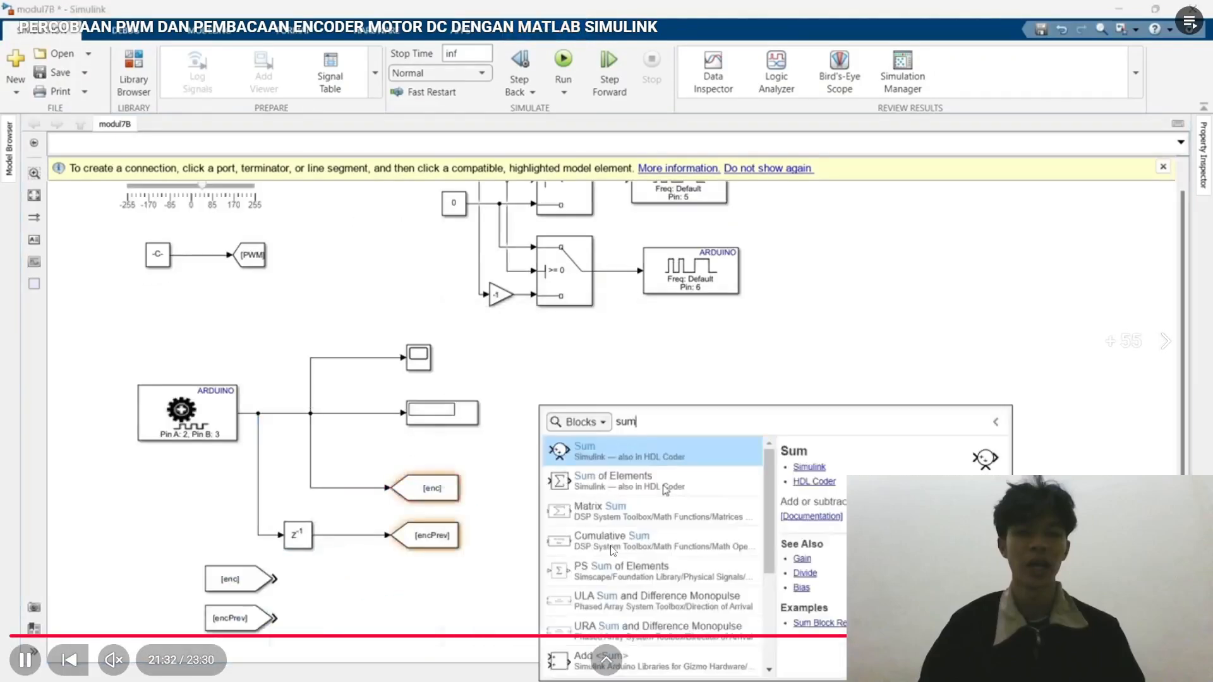
click(656, 458)
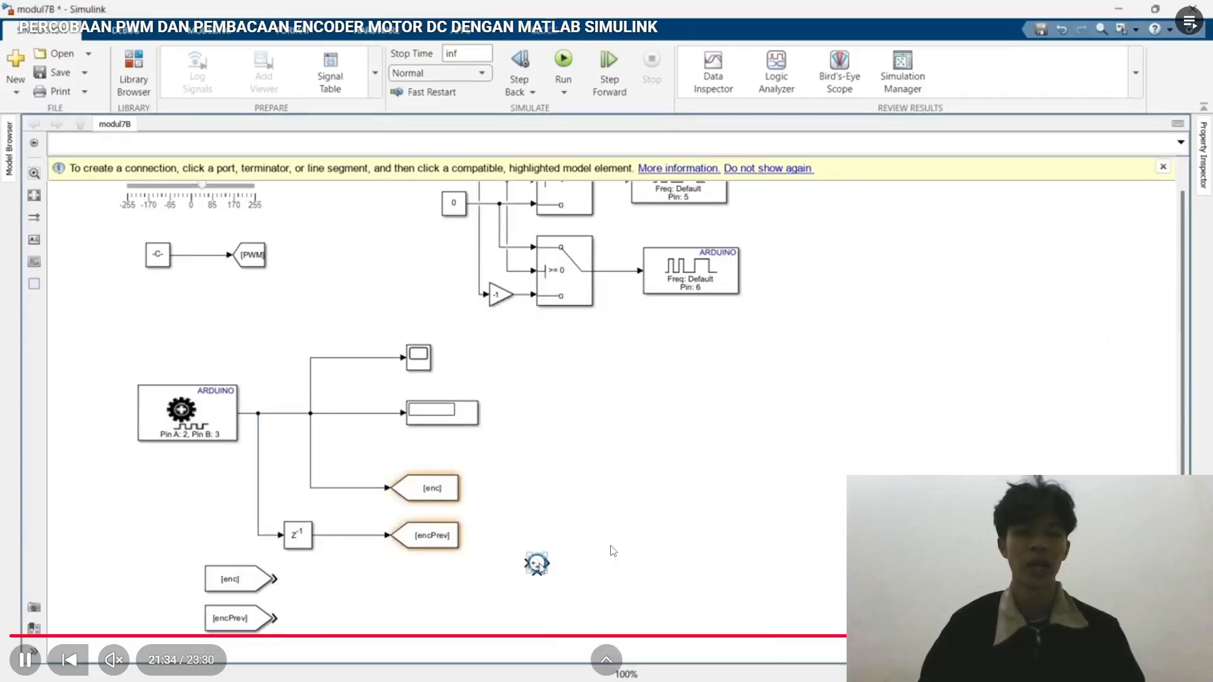
drag(536, 564, 357, 610)
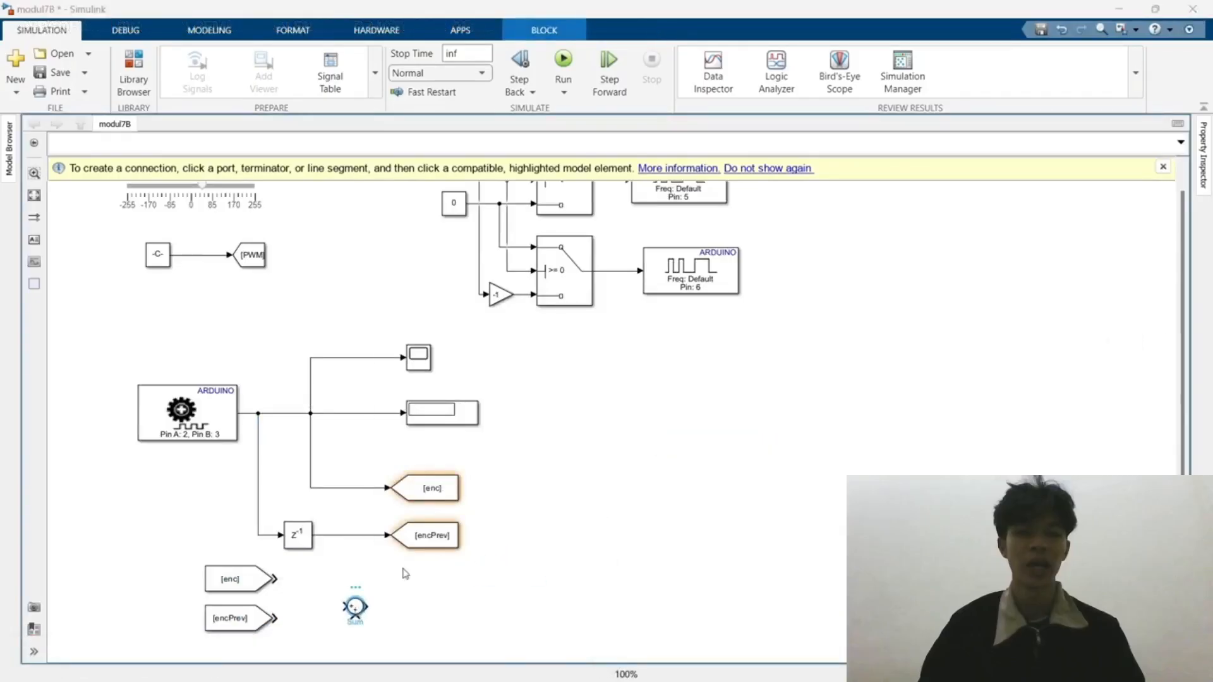
Set the Sum block's icon shape to rectangular
double_click(355, 607)
click(480, 464)
click(480, 481)
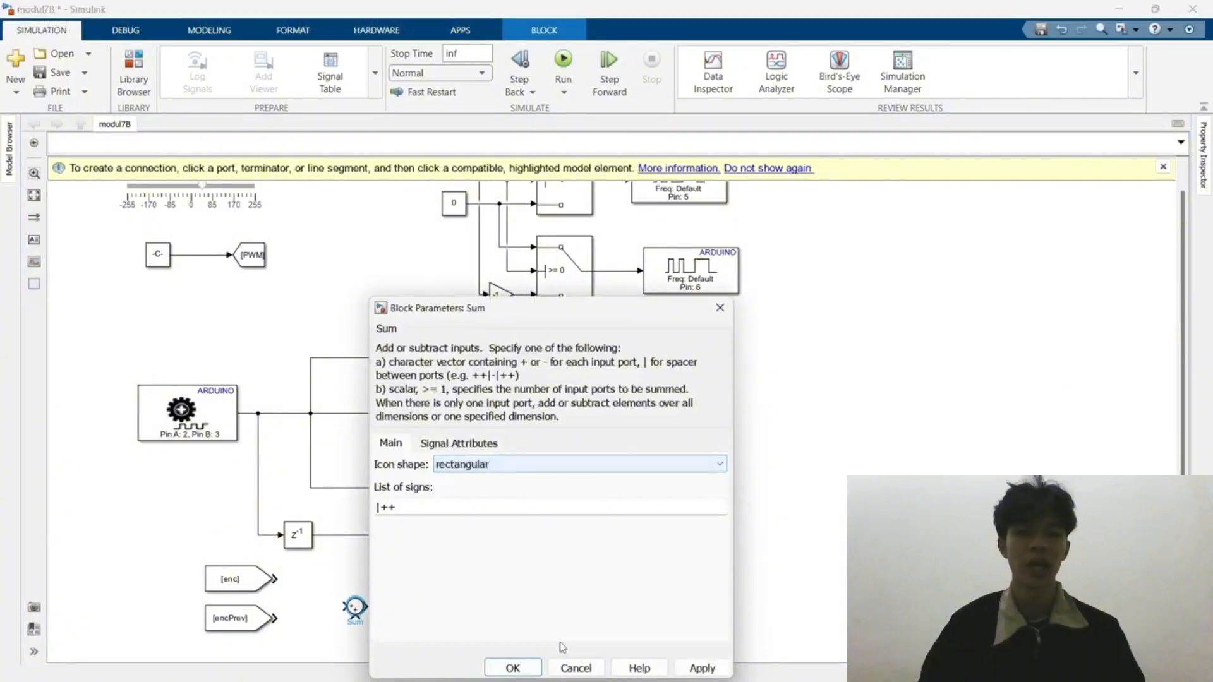
click(701, 666)
click(503, 665)
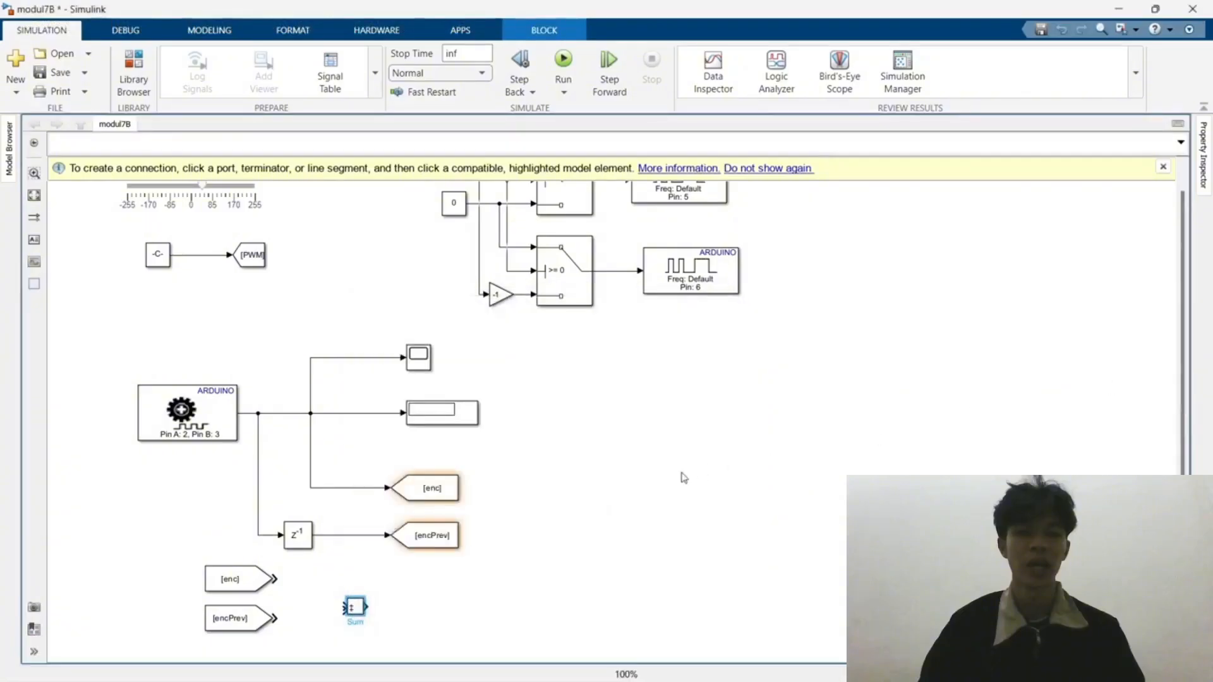
Enlarge the Sum block and connect the enc and encPrev From blocks to its upper and lower inputs
scroll(649, 486, down, 2)
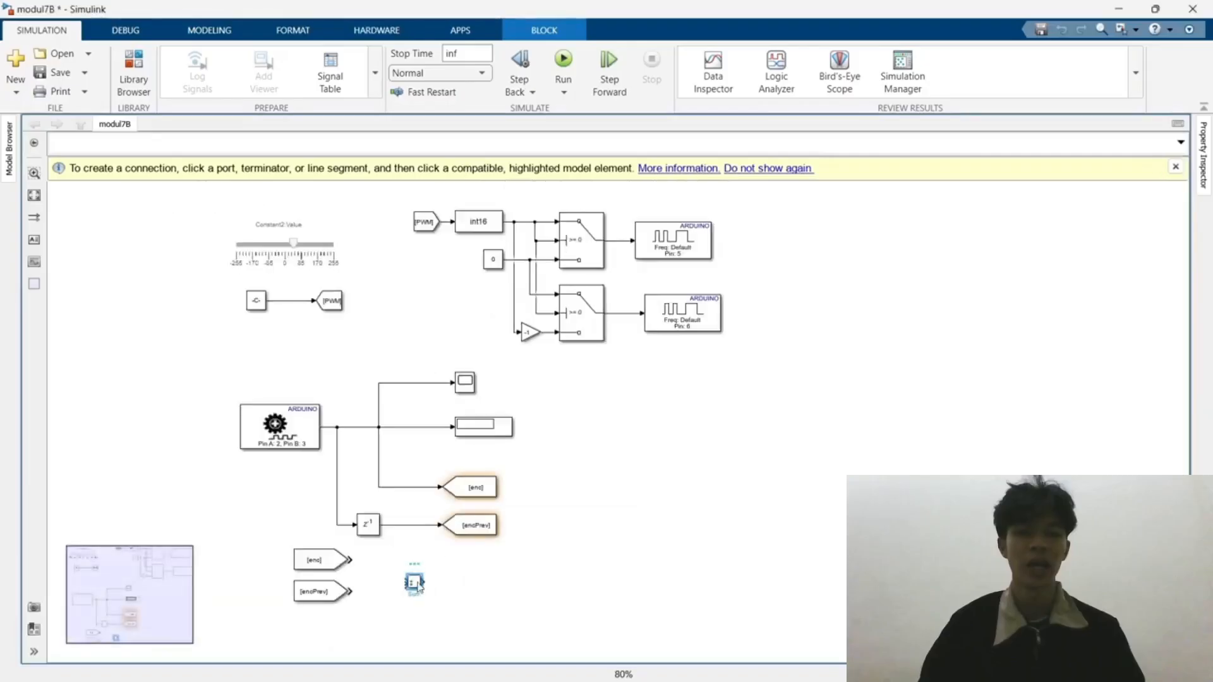
mouse_move(423, 590)
mouse_down()
mouse_move(452, 636)
mouse_move(419, 562)
mouse_move(420, 586)
mouse_move(417, 573)
mouse_up()
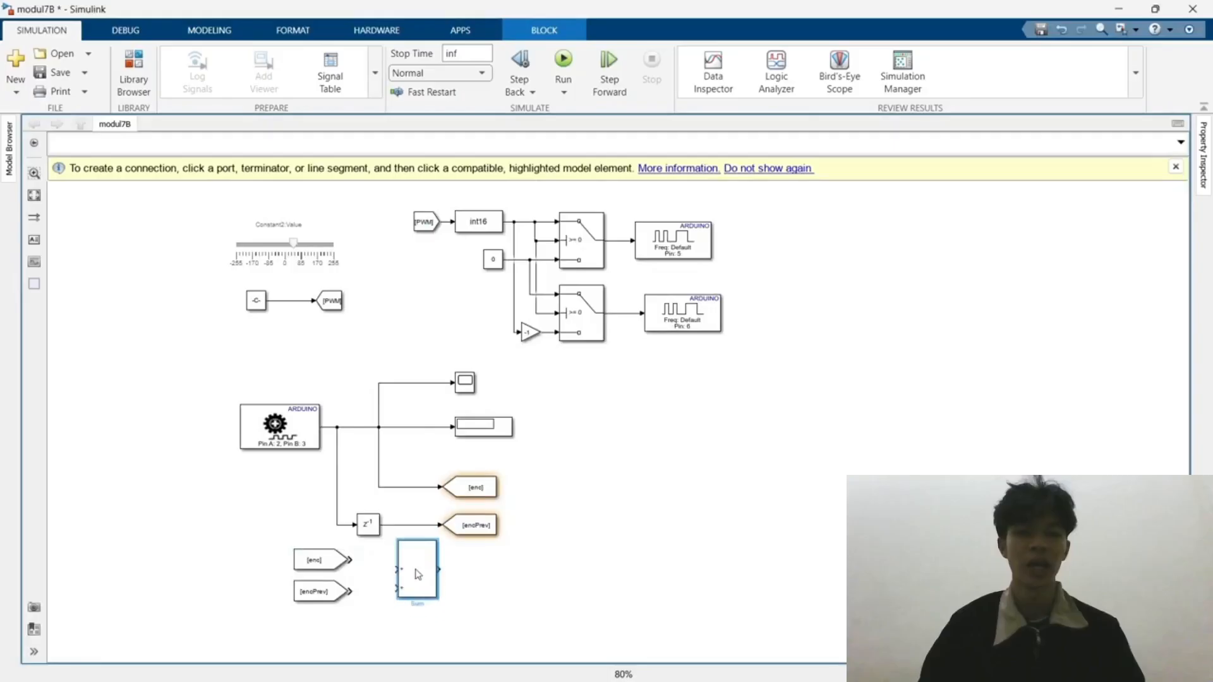
click(327, 562)
drag(358, 561, 396, 588)
click(347, 591)
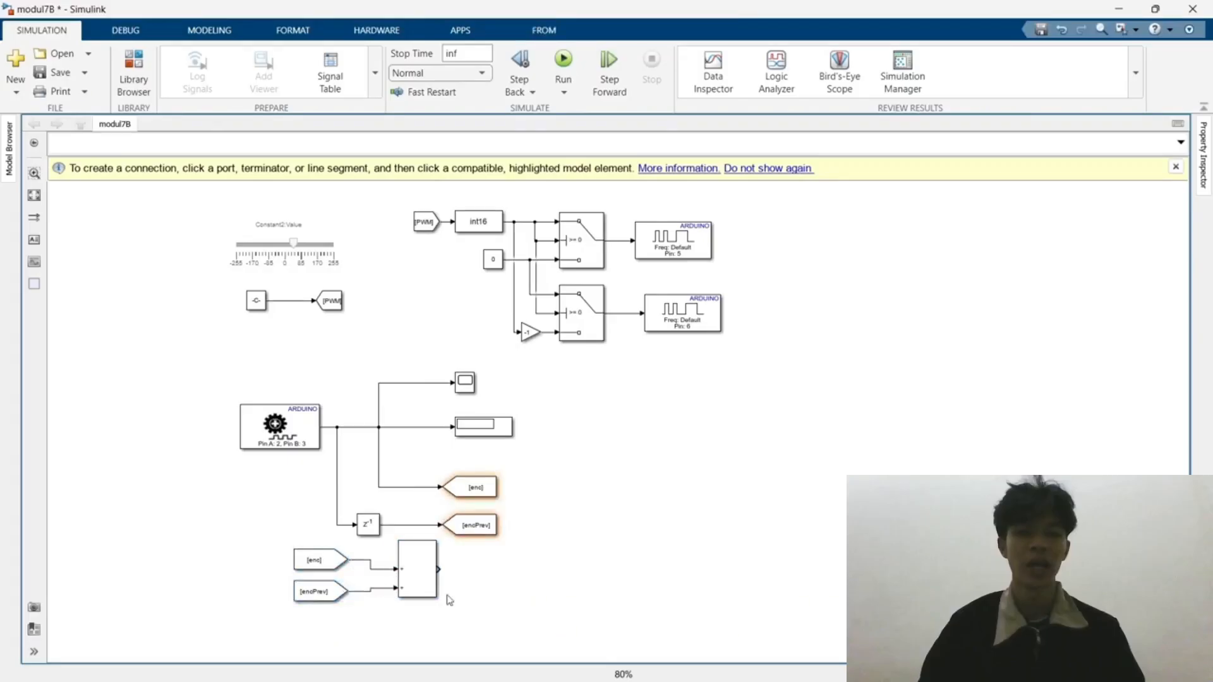
Set the Sum block's list of signs to |+- so that encPrev is subtracted from enc
double_click(412, 555)
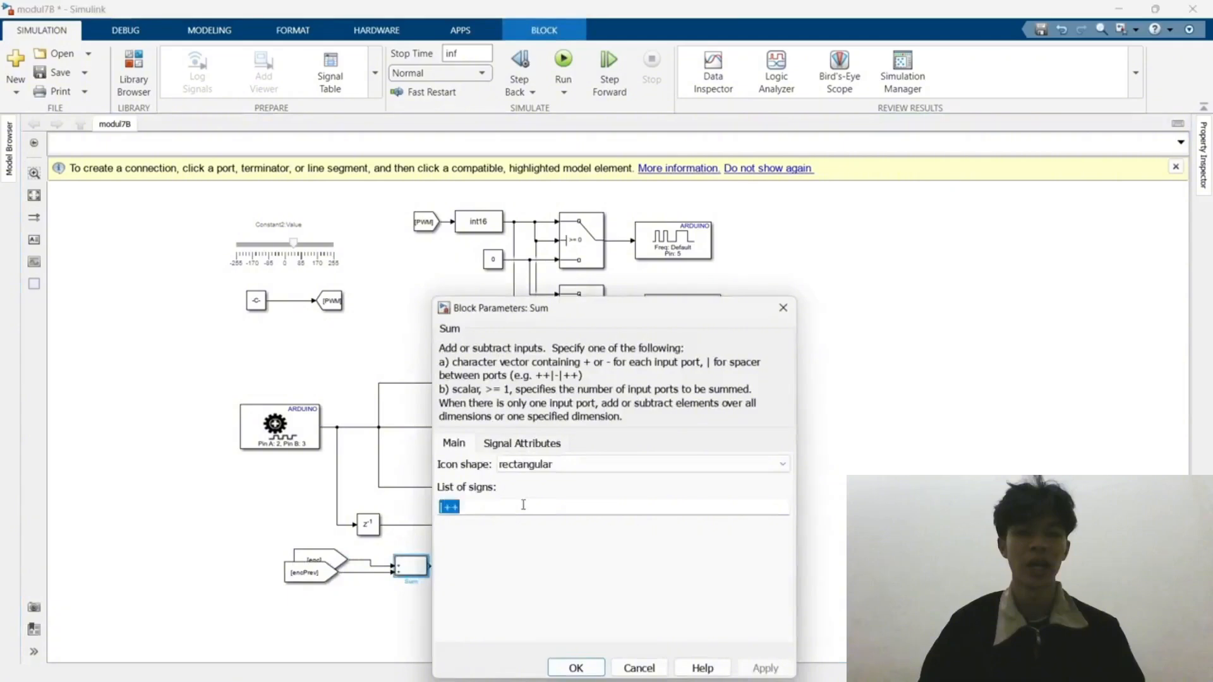
click(516, 509)
key(BackSpace)
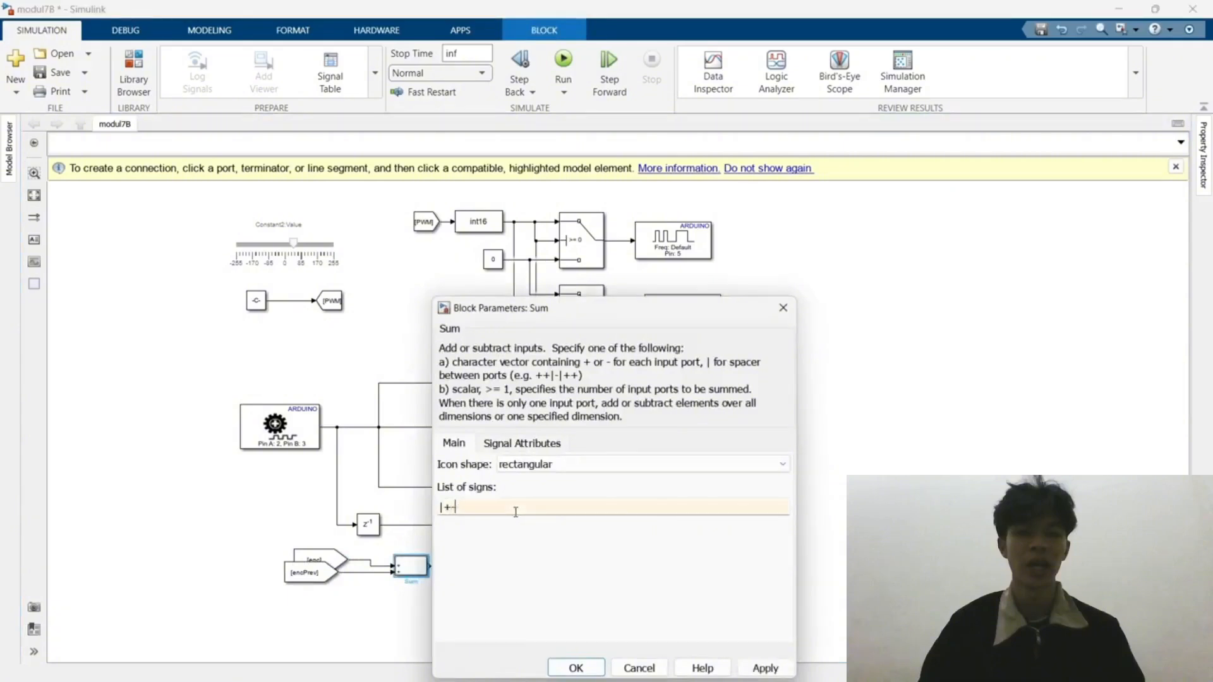
Add another Goto block and move it beside the Sum block's output
double_click(572, 566)
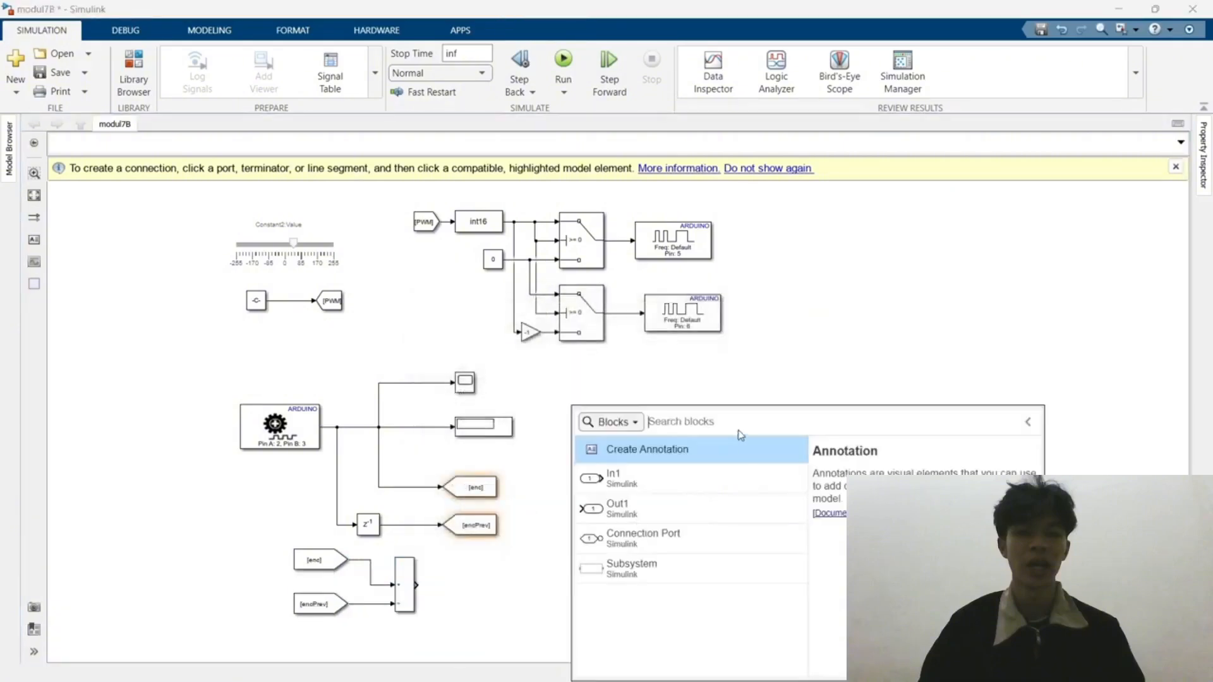
text(got)
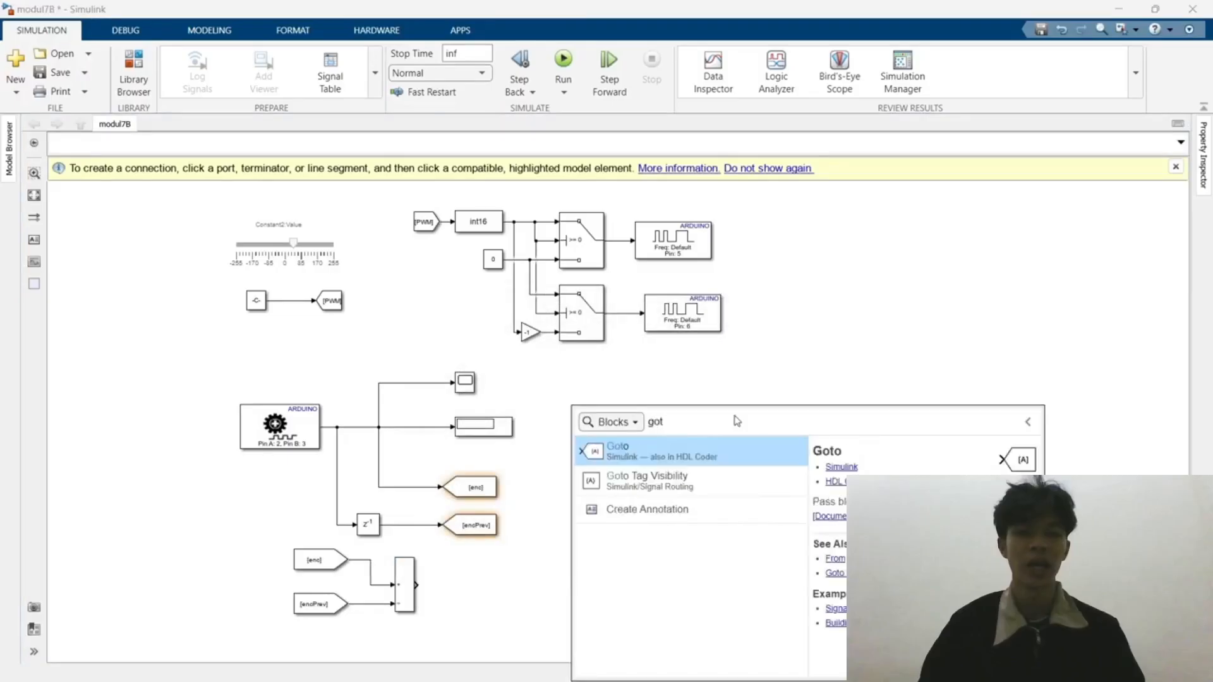
click(706, 453)
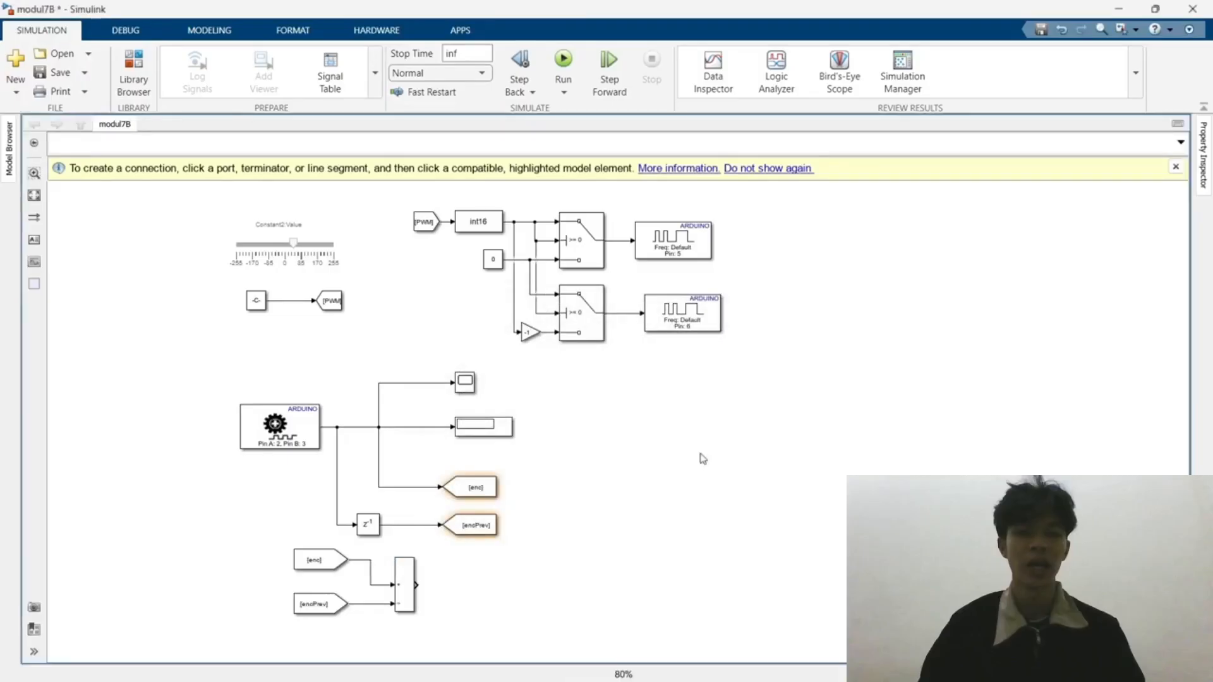
drag(571, 571, 496, 590)
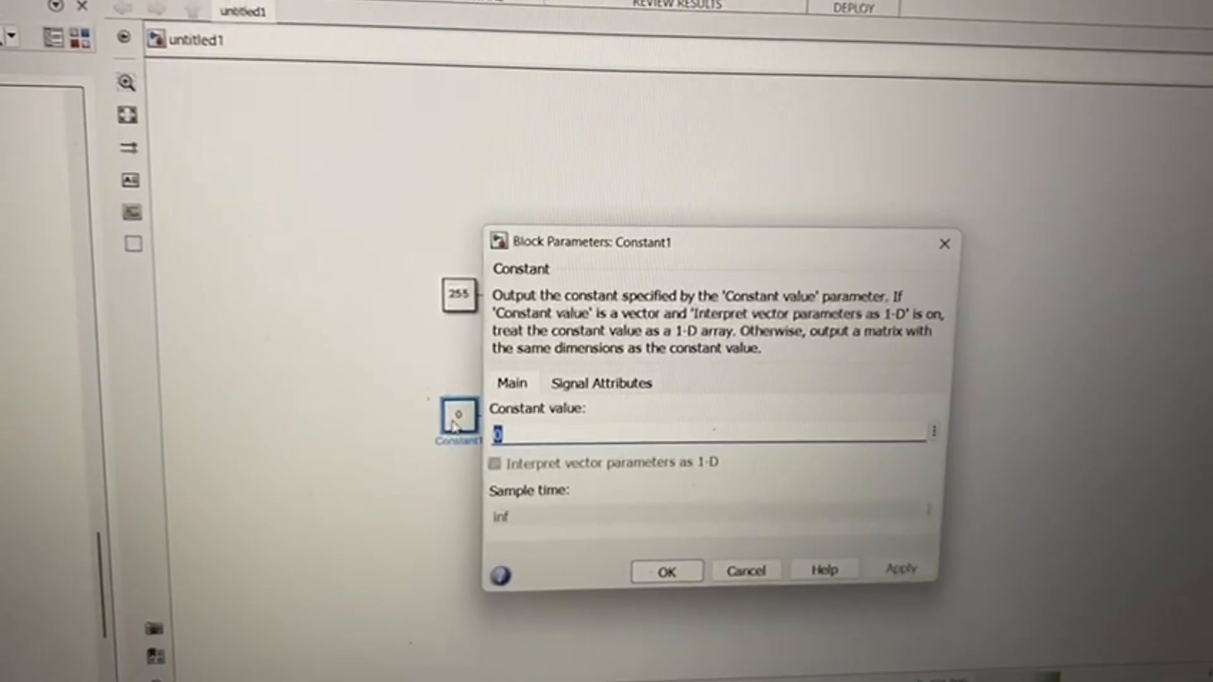
In the untitled1 model, set the Constant feeding PWM pin 6 to 255 and the Constant feeding pin 5 to 0
text(255)
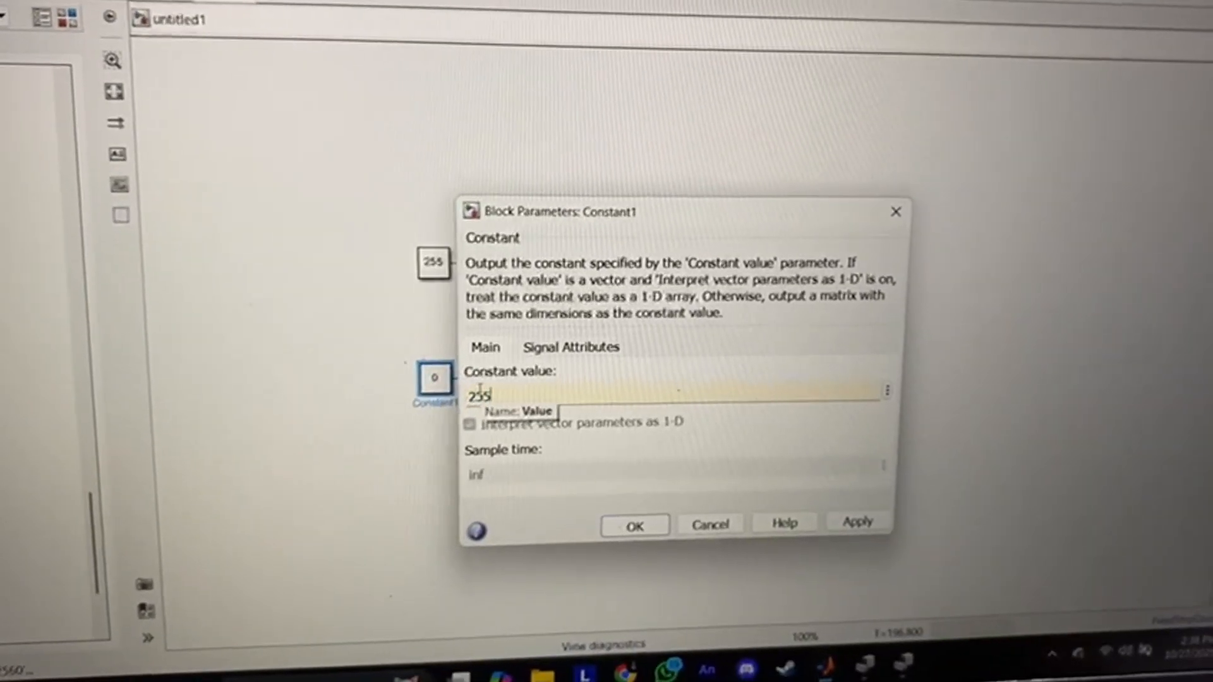
key(Return)
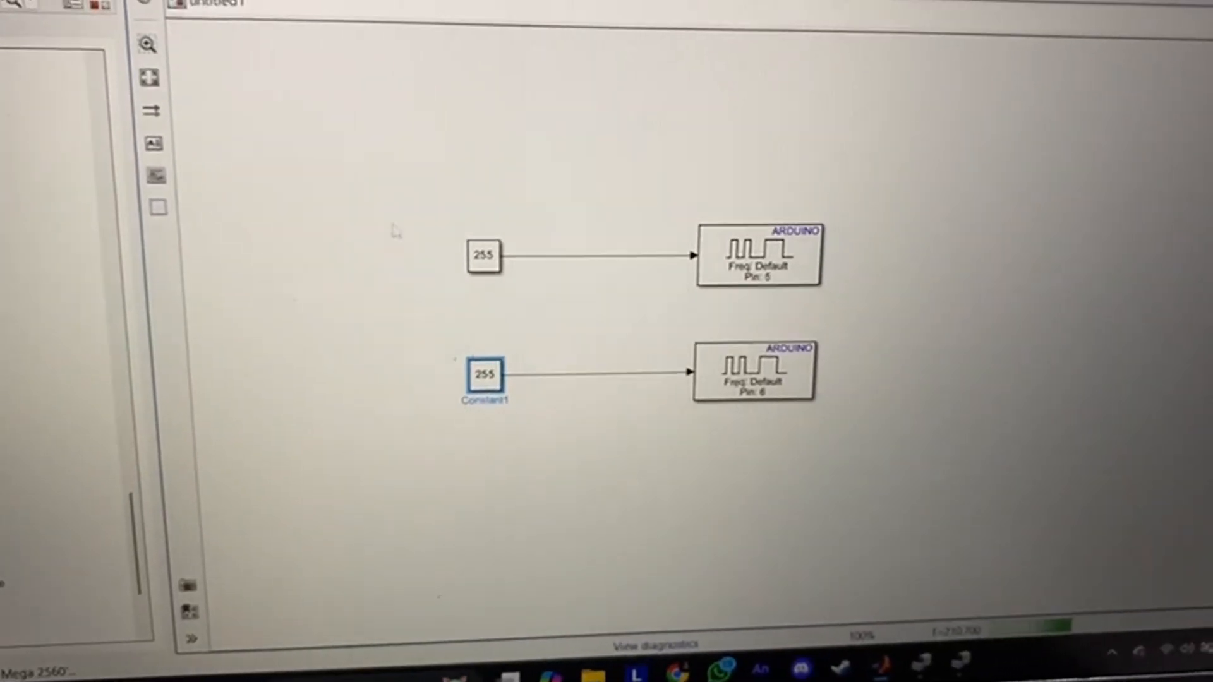
double_click(517, 254)
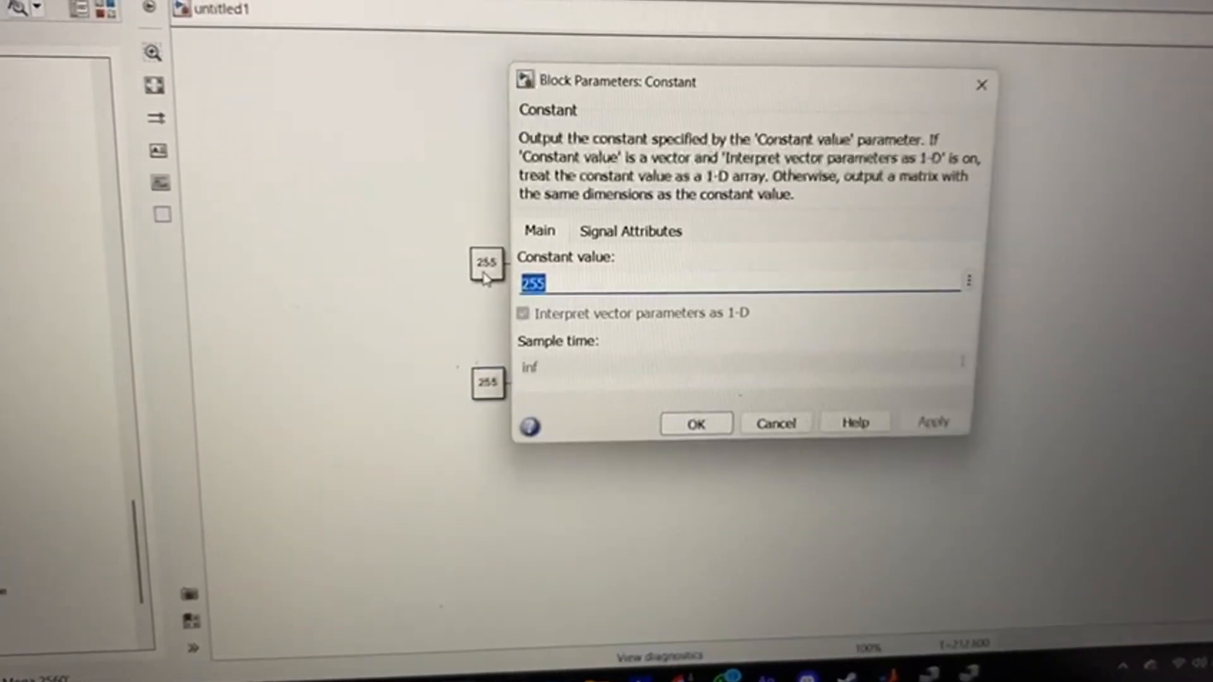
text(0)
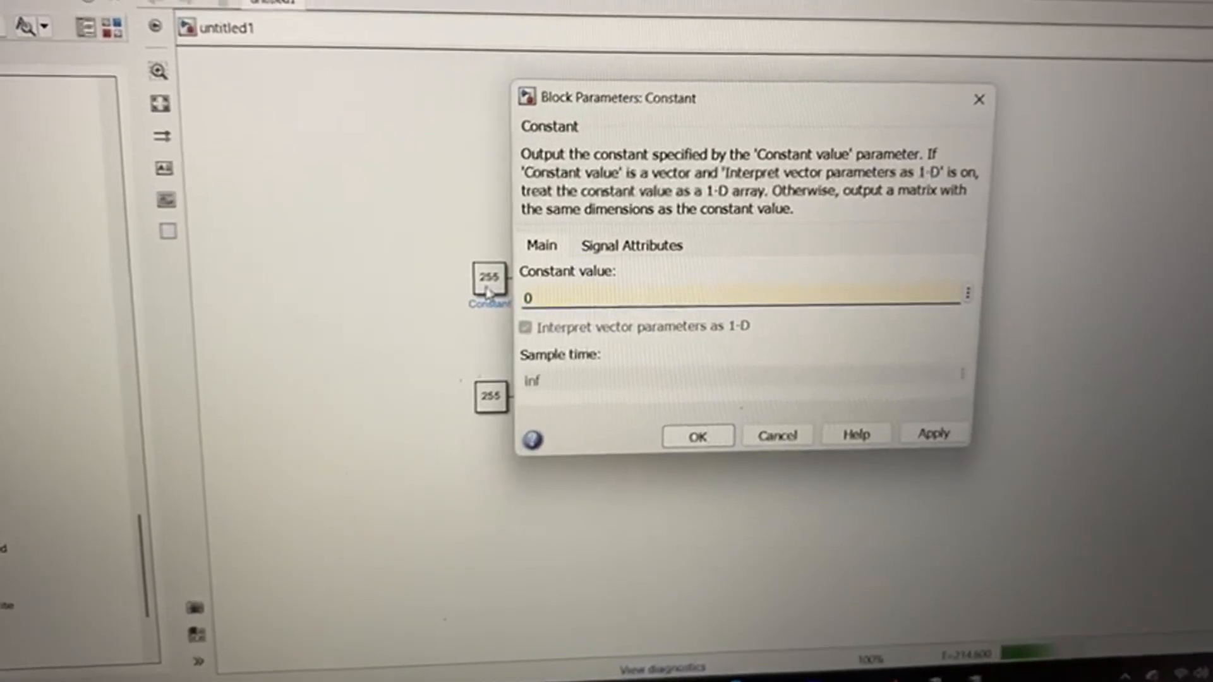
key(Return)
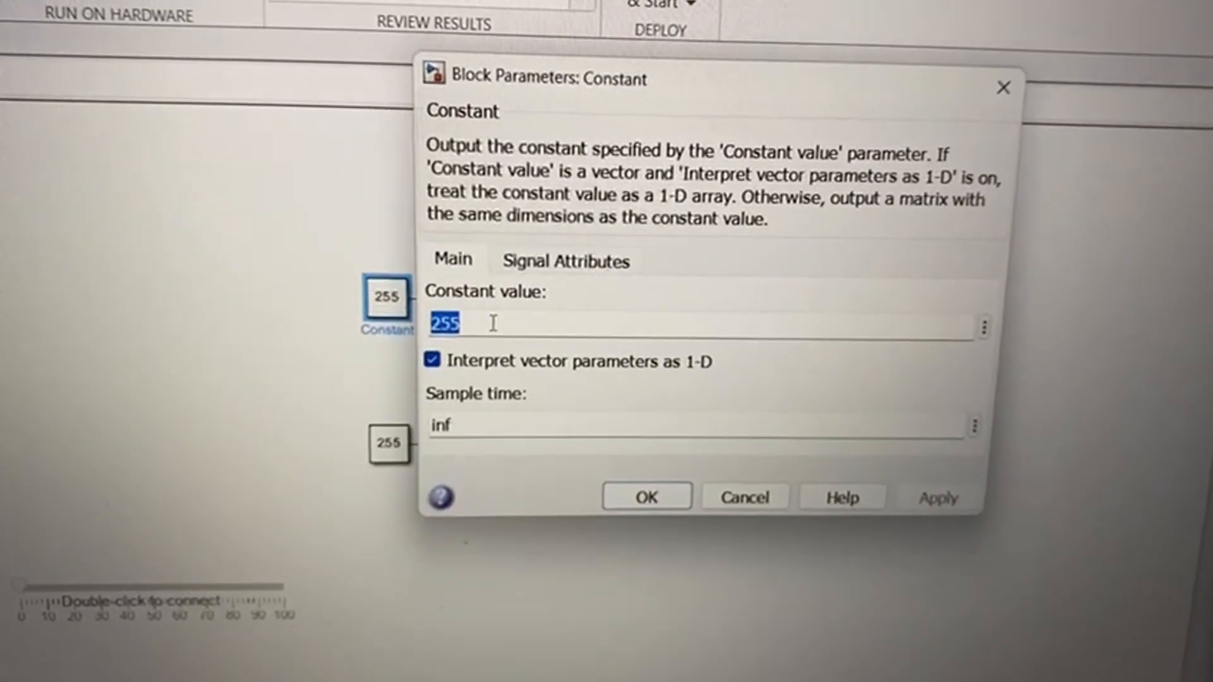
Set both Constant blocks, the one feeding PWM pin 5 and the one feeding pin 6, to 0
text(0)
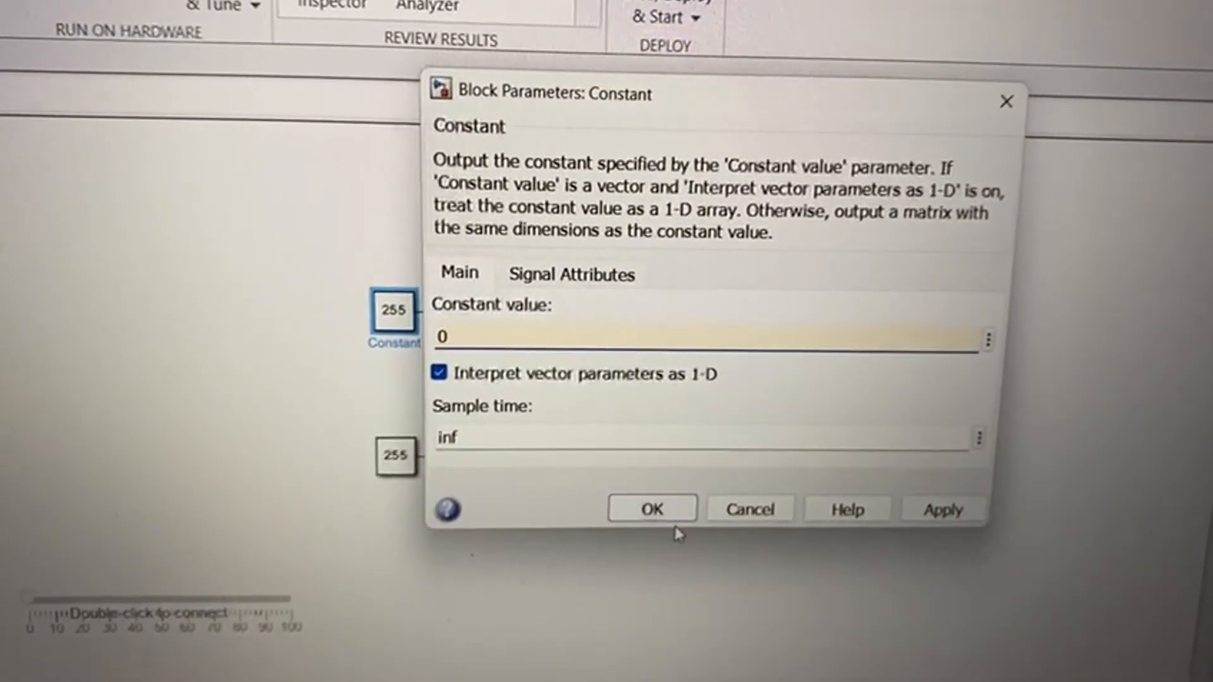
click(642, 519)
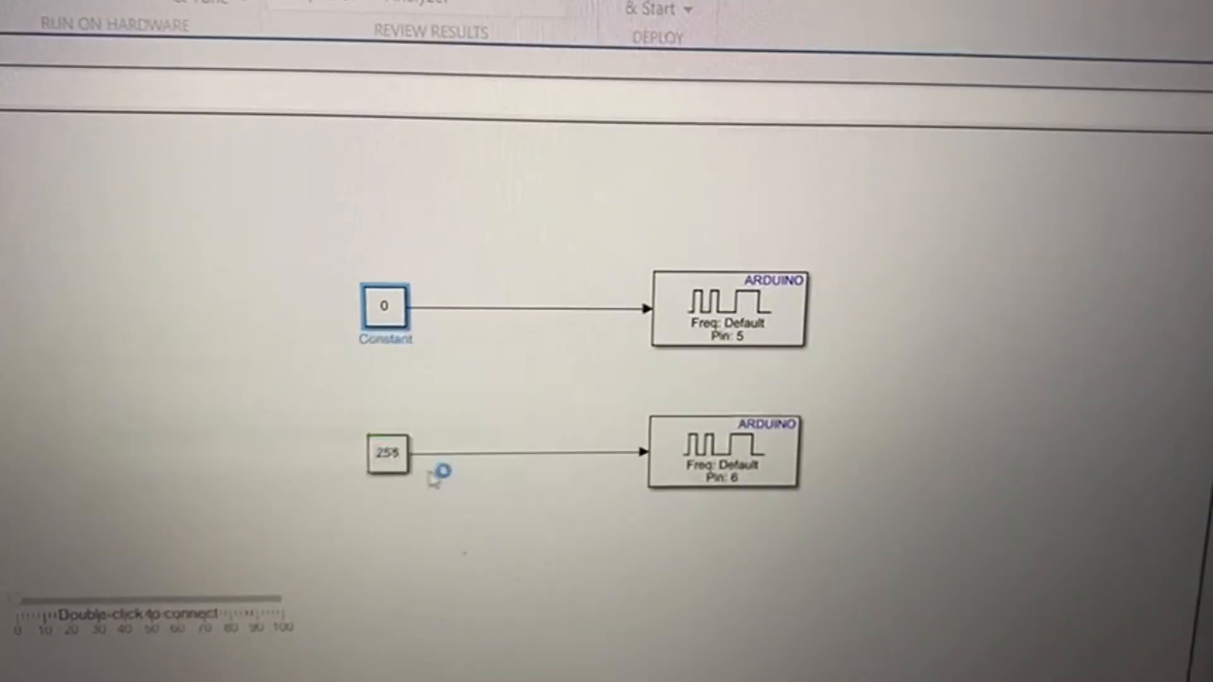
double_click(396, 456)
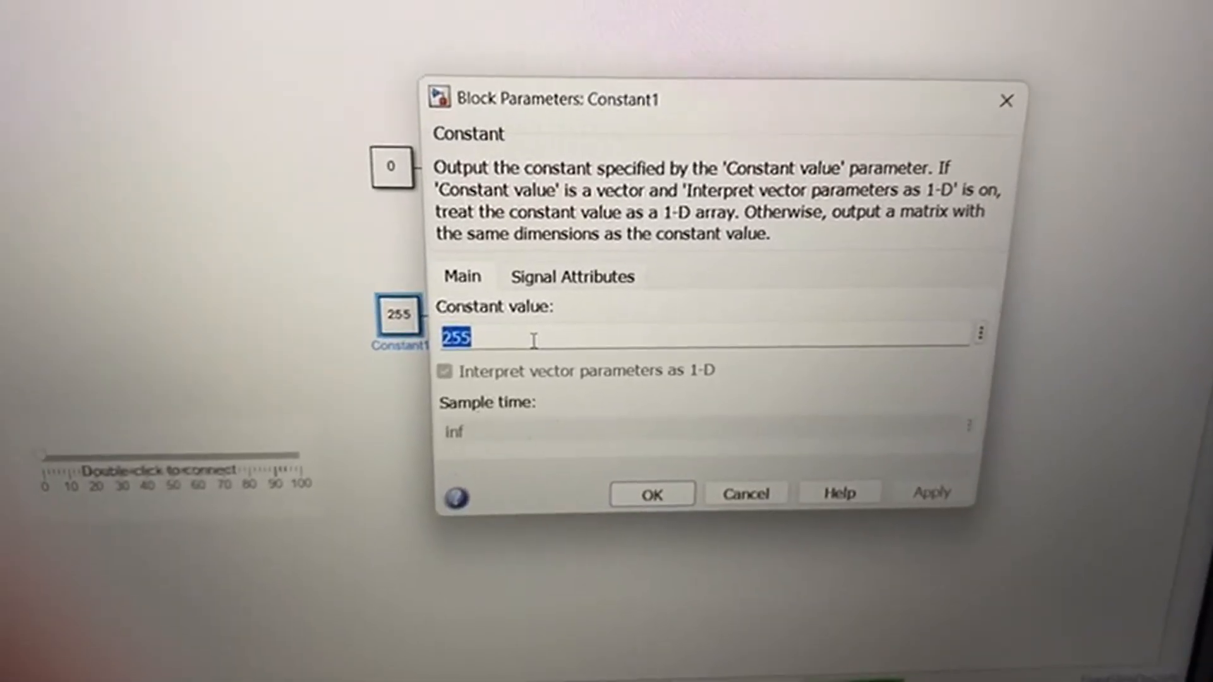
text(0)
key(Return)
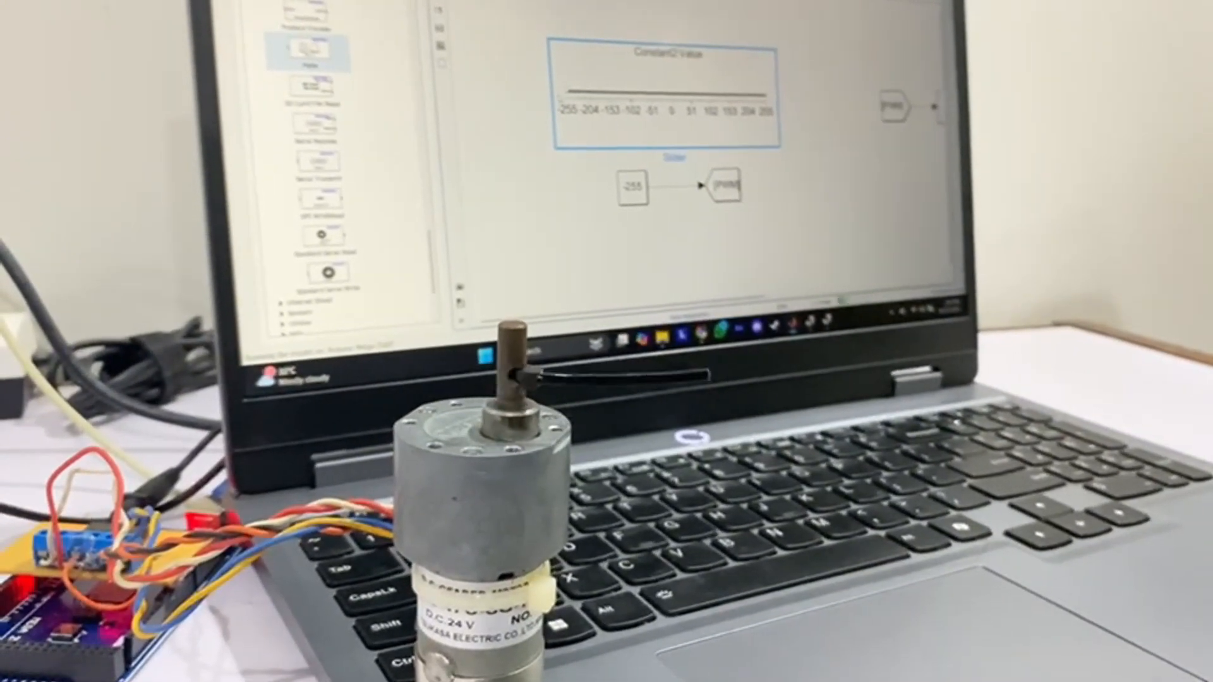
Move the Constant2 Value slider to about the middle of its range and on to 255
drag(576, 93, 664, 94)
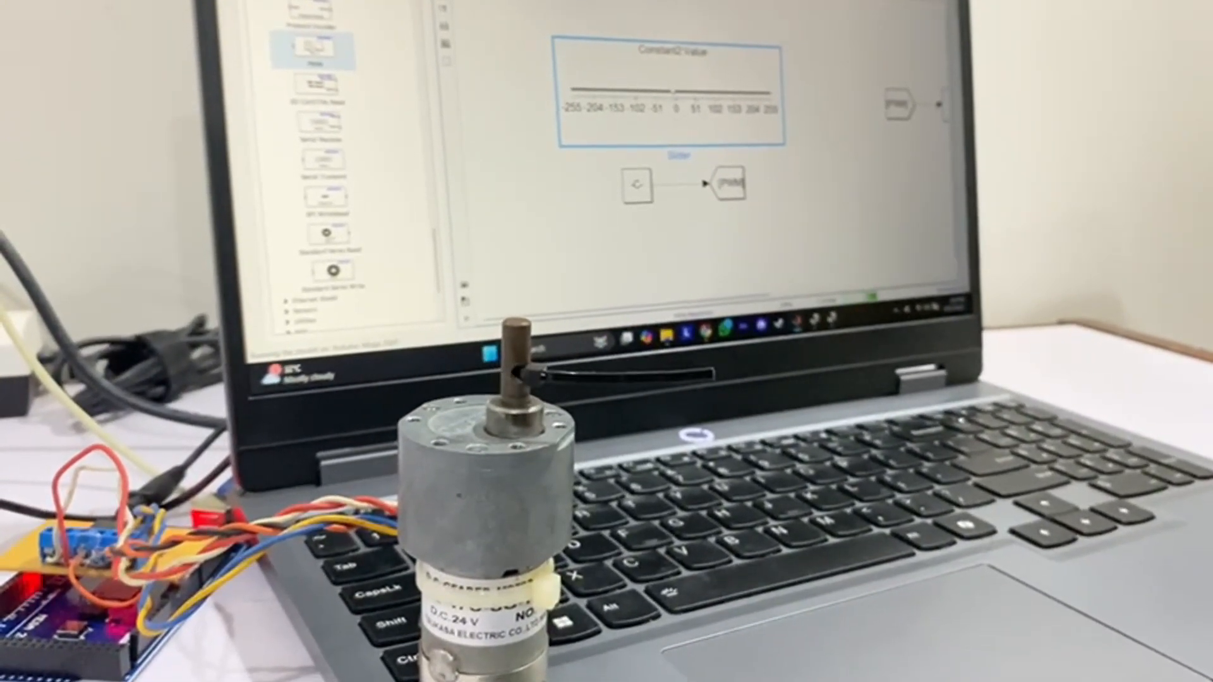
drag(752, 95, 770, 94)
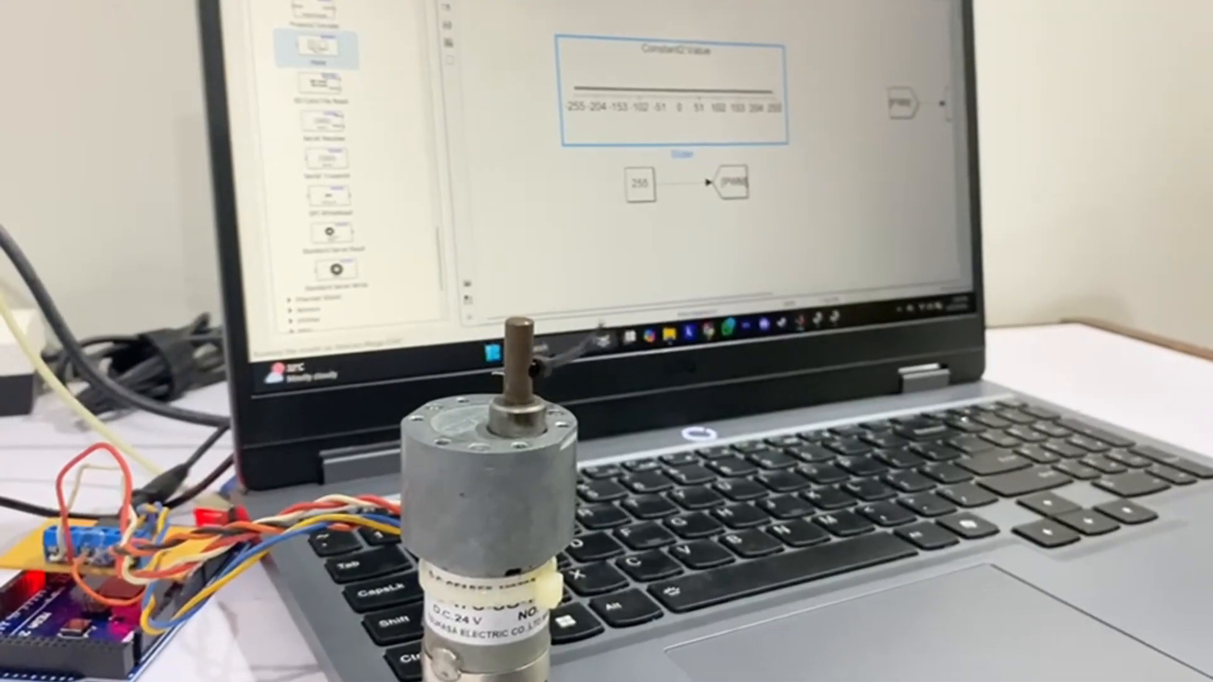